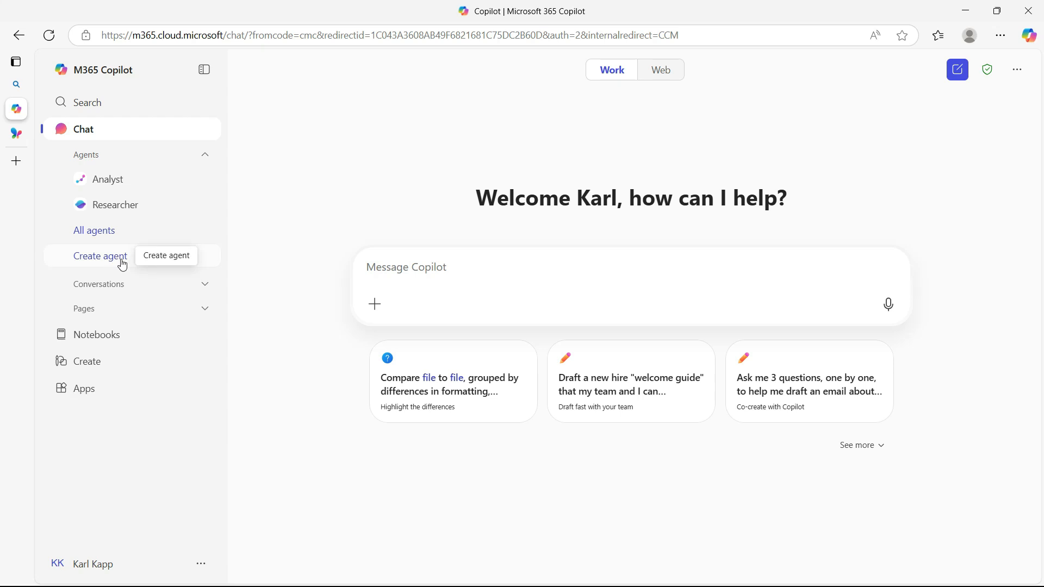
View the Researcher agent's start page, then collapse and re-expand the list of agents
click(116, 181)
click(116, 211)
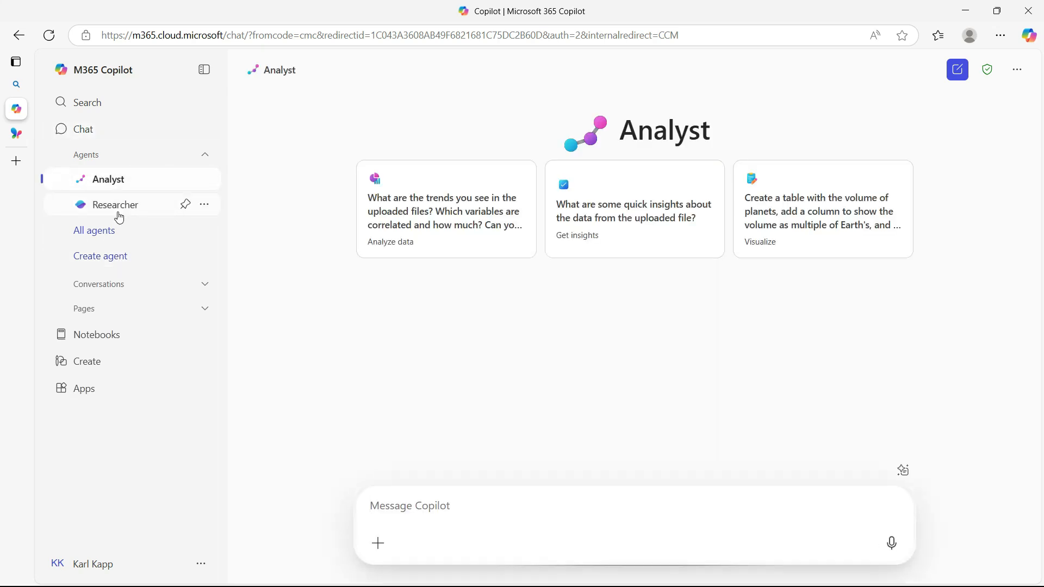
click(99, 159)
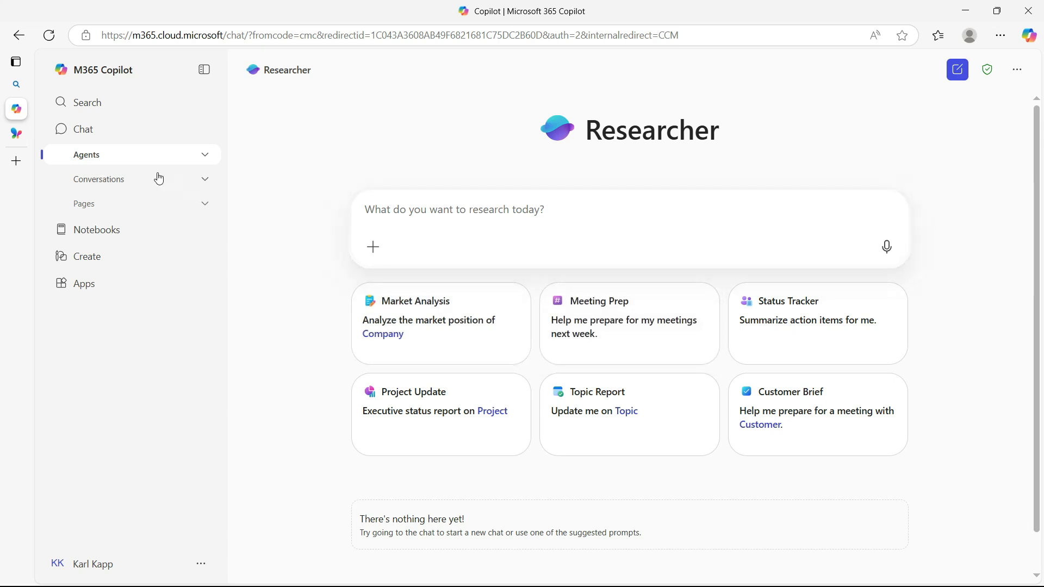
click(121, 157)
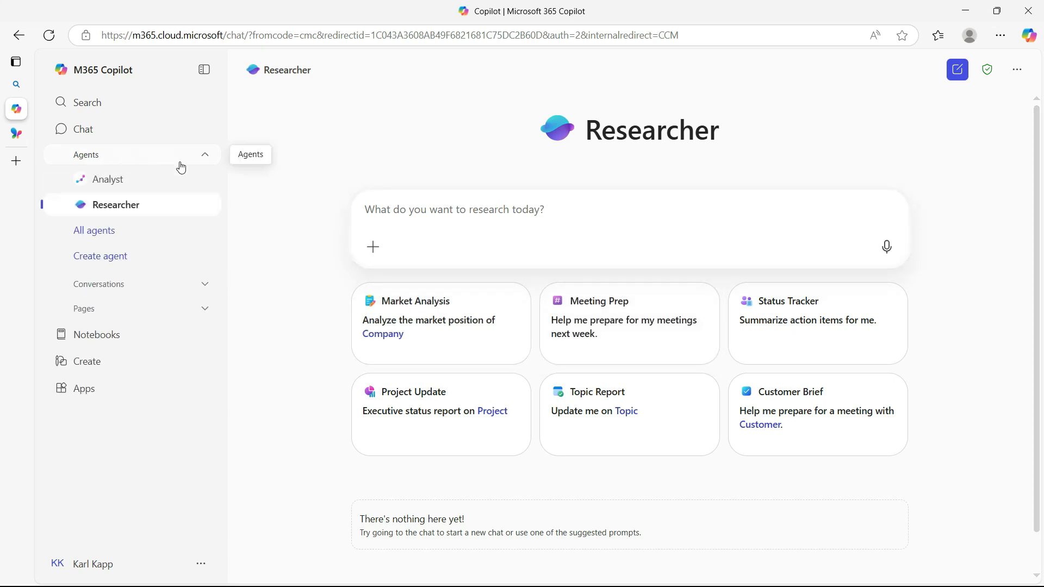
Start configuring a new agent and set its icon to Action-First-Learning_3D Cover 1000x1000 (1).png from the Beyond_Gamification Marketing folder
click(124, 261)
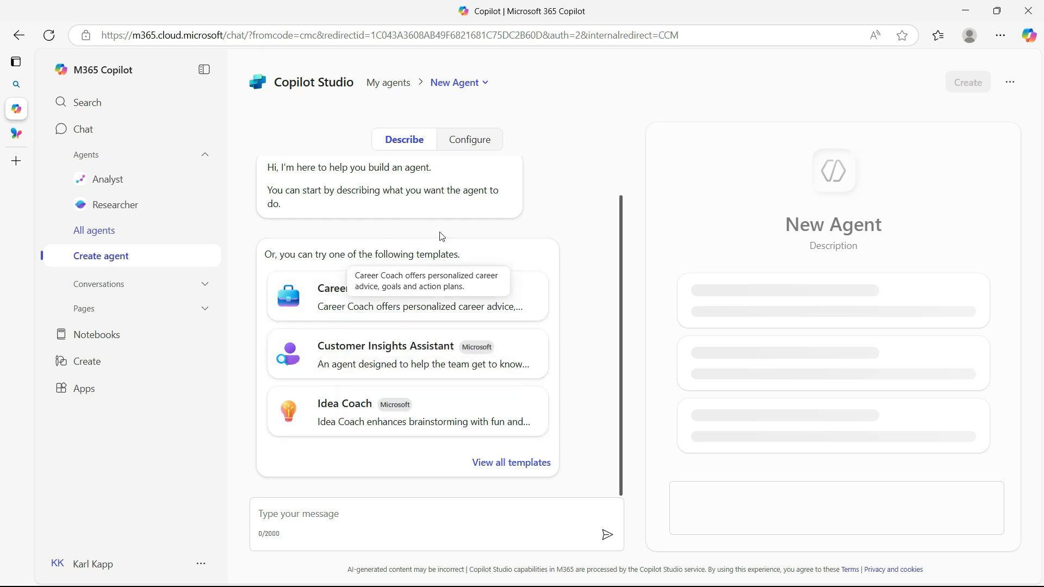
click(483, 143)
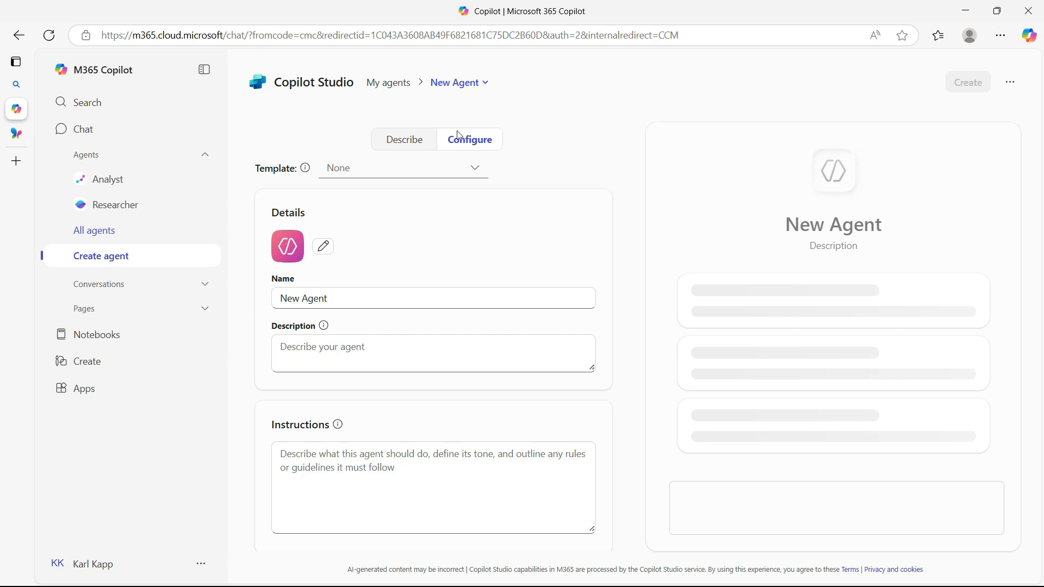
click(322, 249)
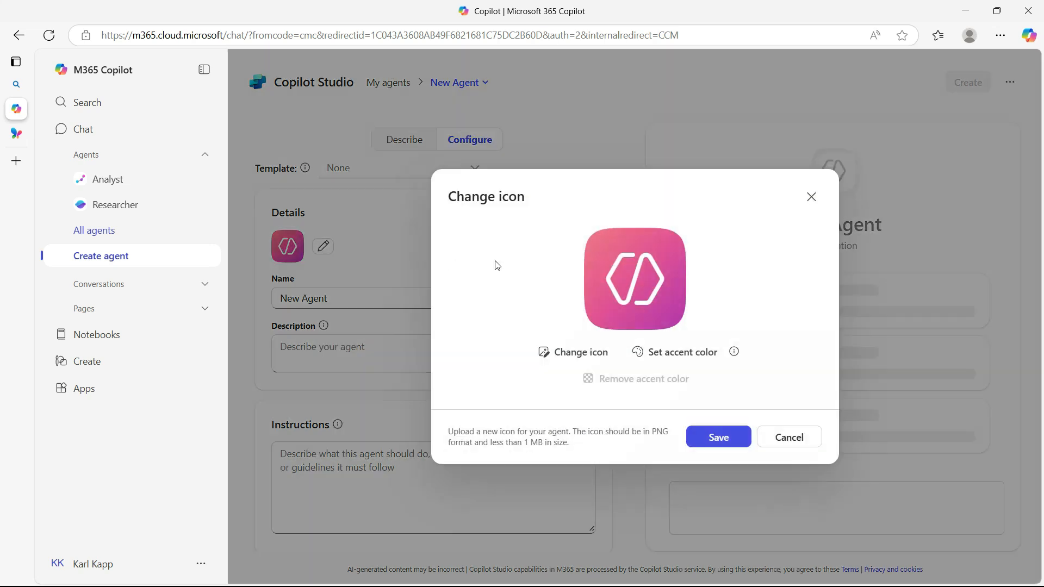
click(600, 357)
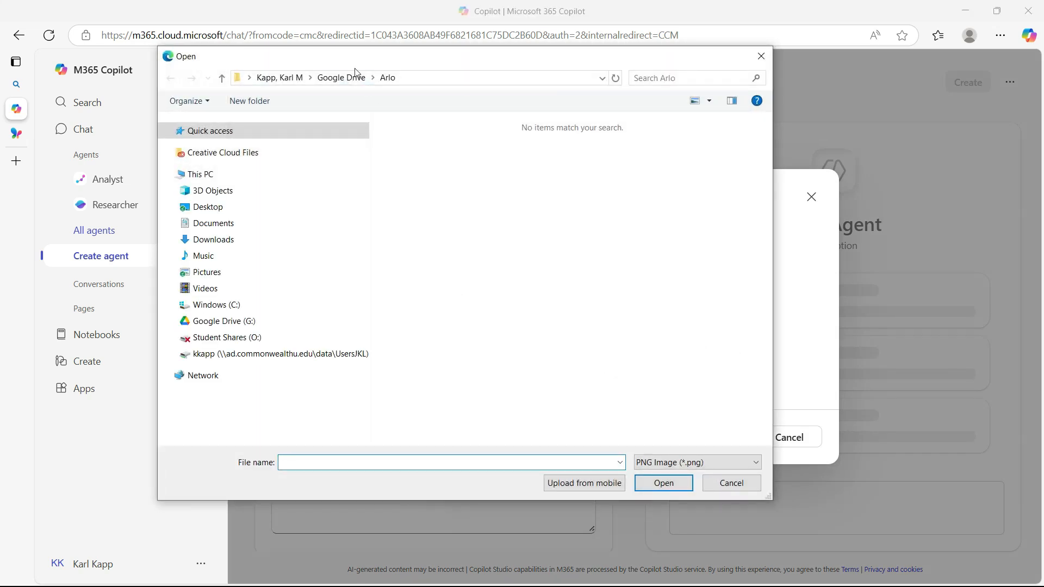
click(341, 78)
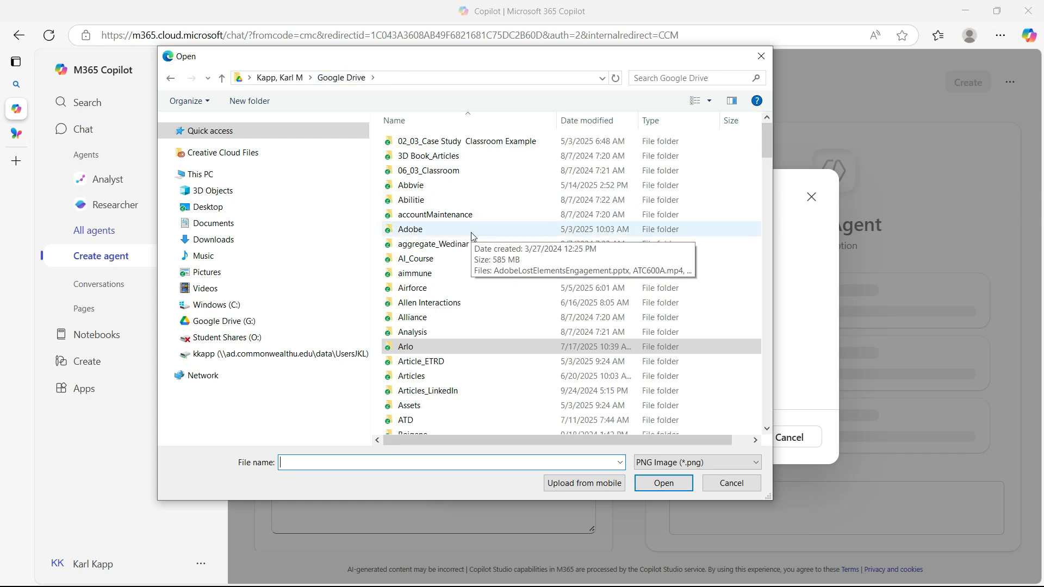
scroll(462, 237, down, 2)
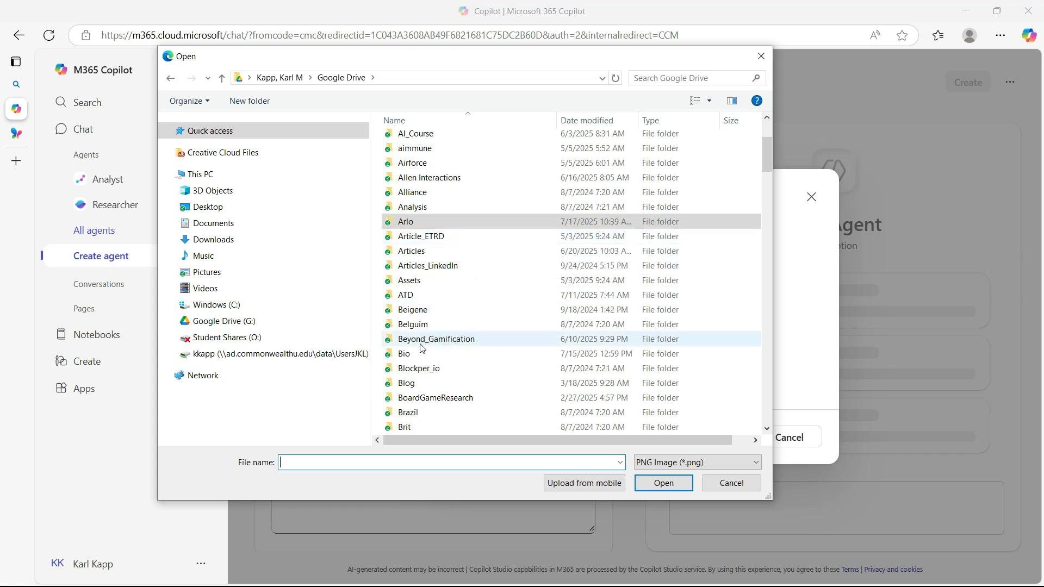
double_click(423, 383)
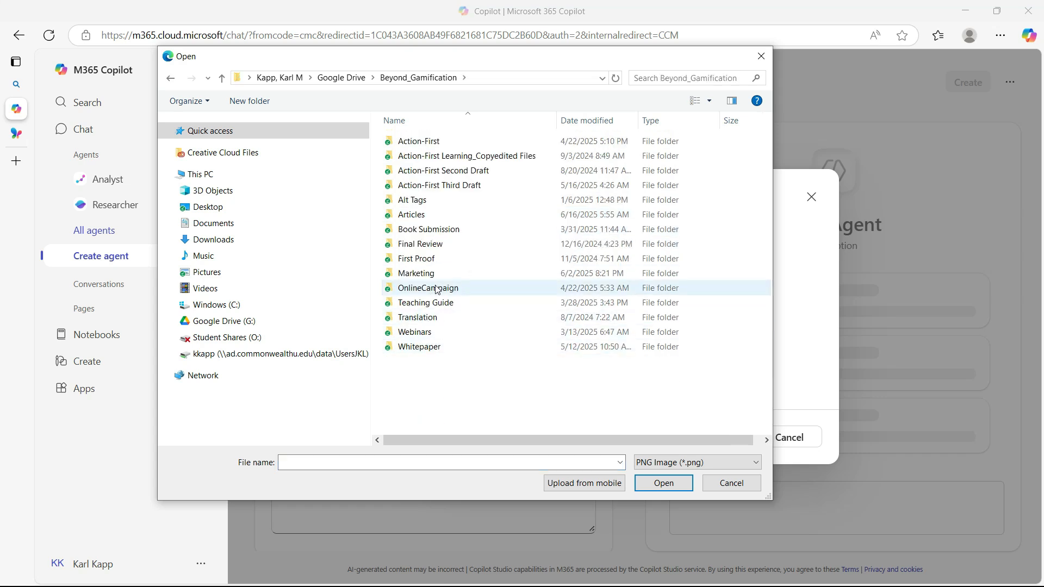
double_click(416, 273)
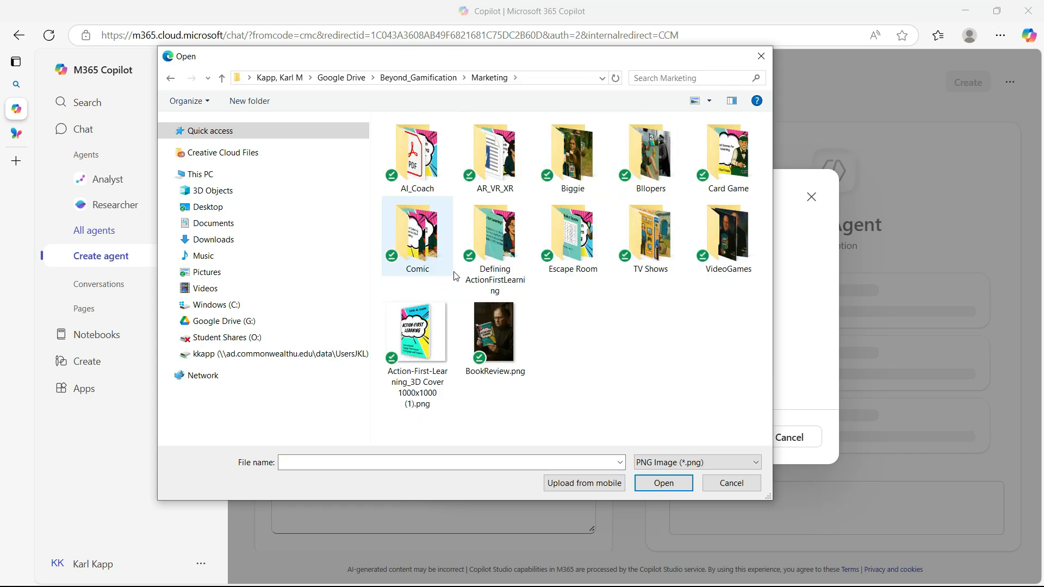
double_click(423, 325)
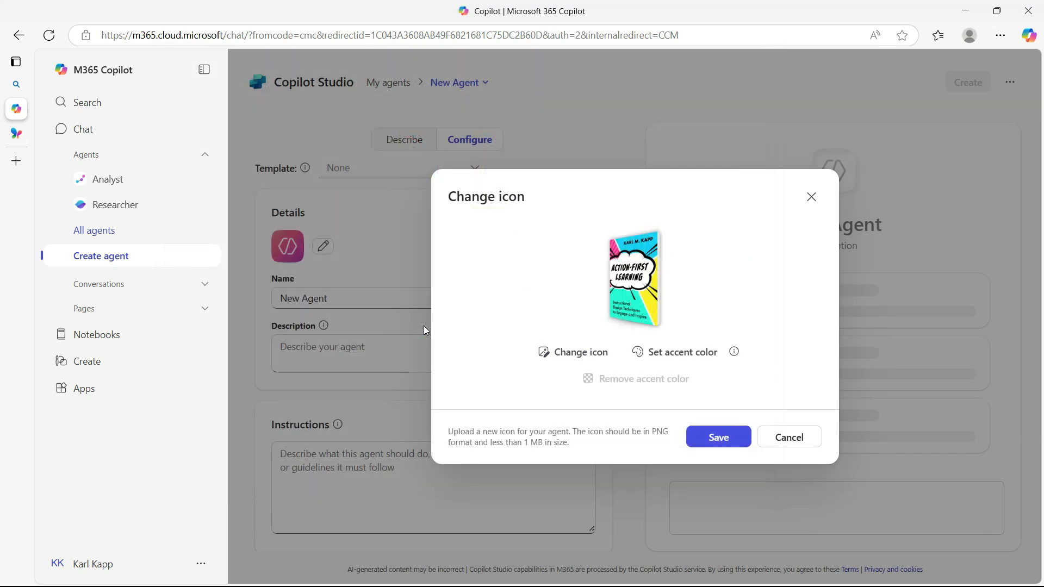
click(710, 438)
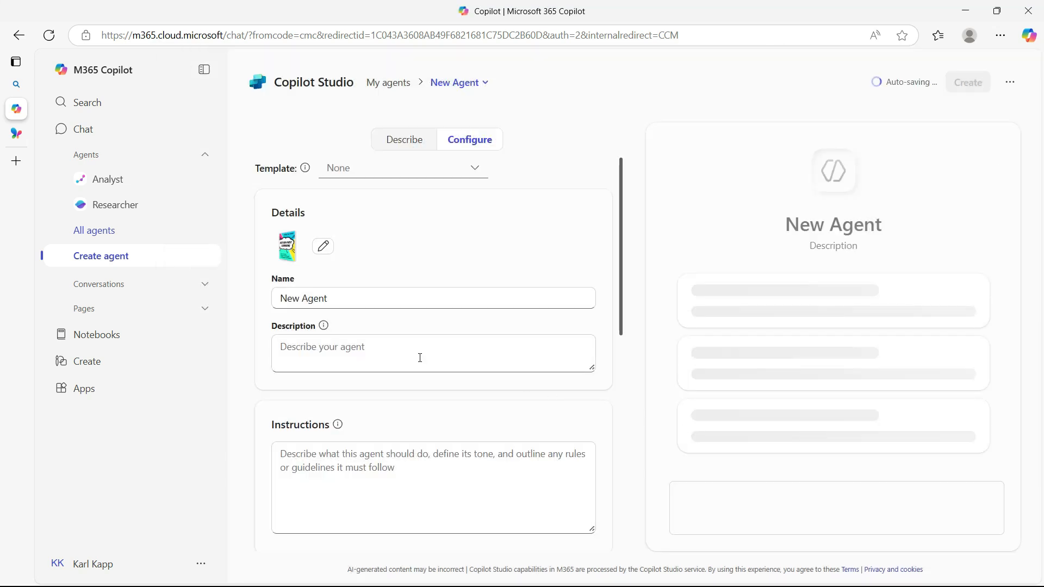
Name the agent "Action-First Learning Mentor", correcting the misspelled word "Learnign"
click(297, 298)
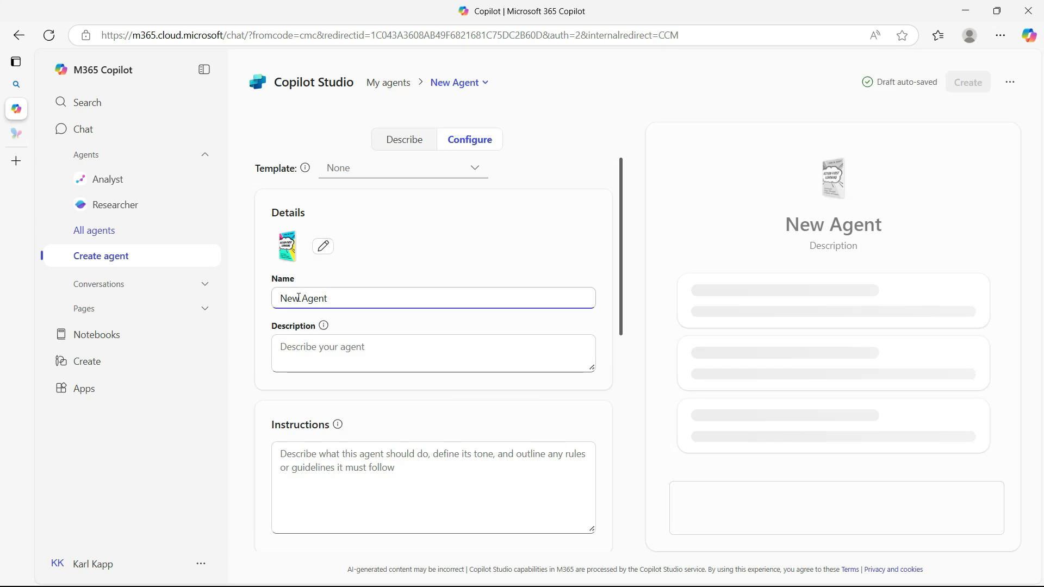
drag(329, 298, 244, 311)
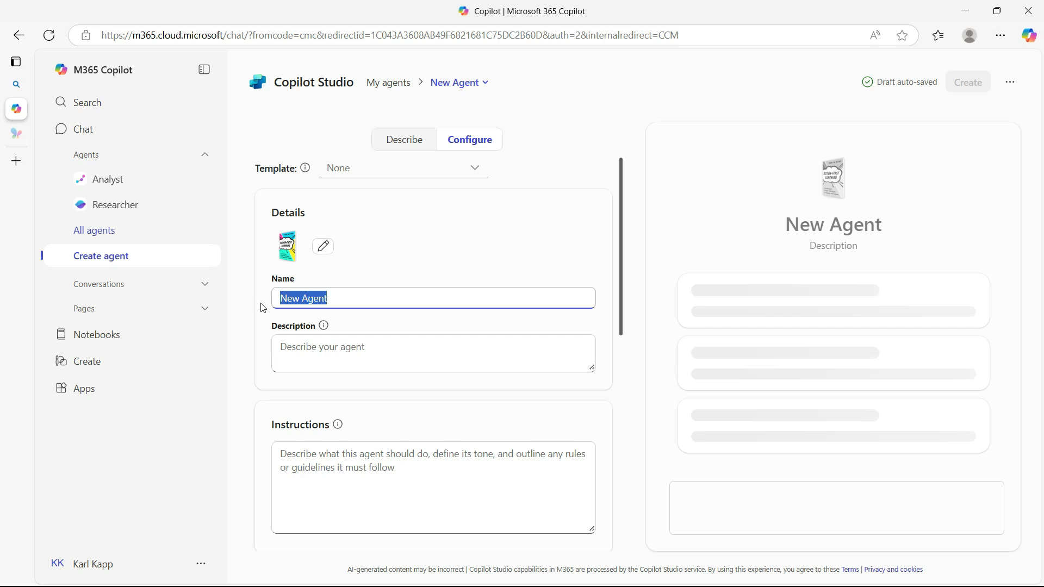
text(Act)
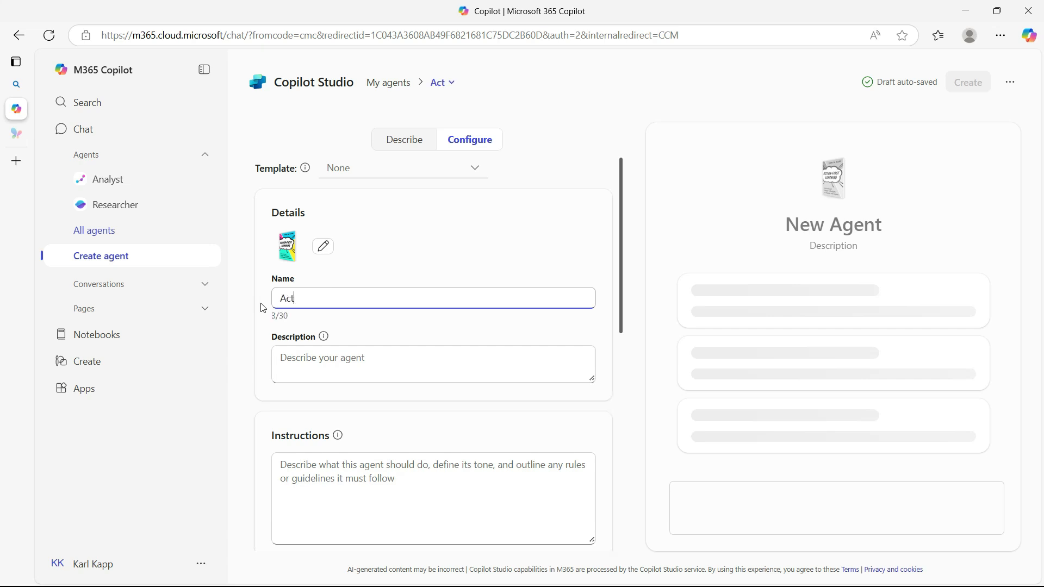
text(ion-First)
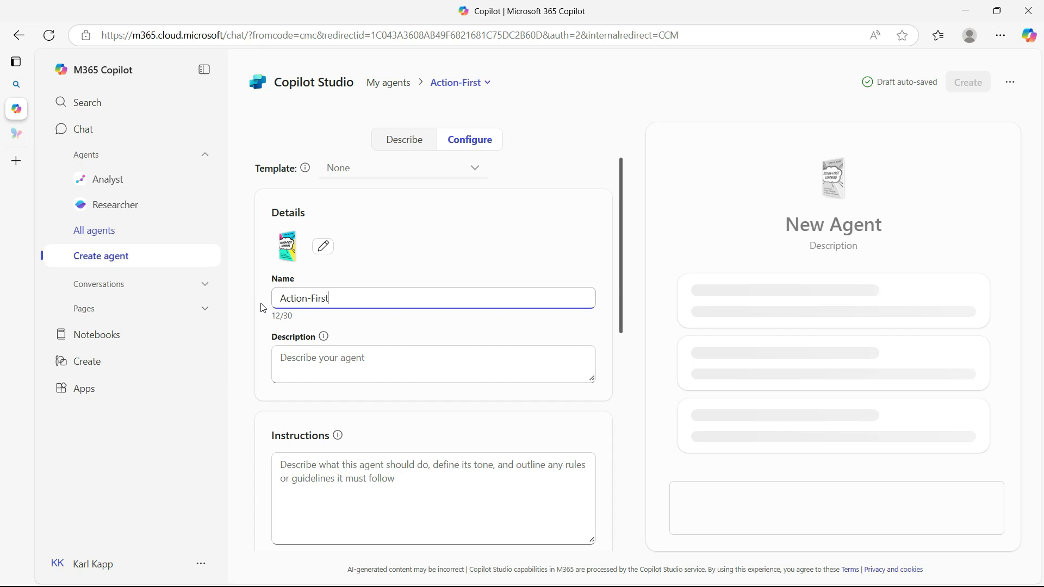
text( Learnign Mentor)
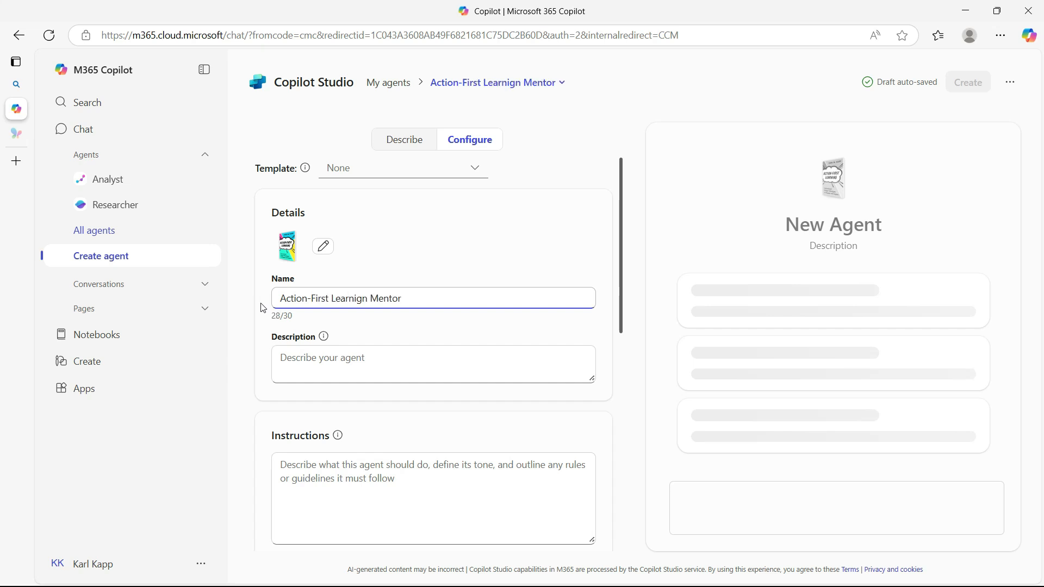
double_click(342, 303)
right_click(342, 302)
click(375, 311)
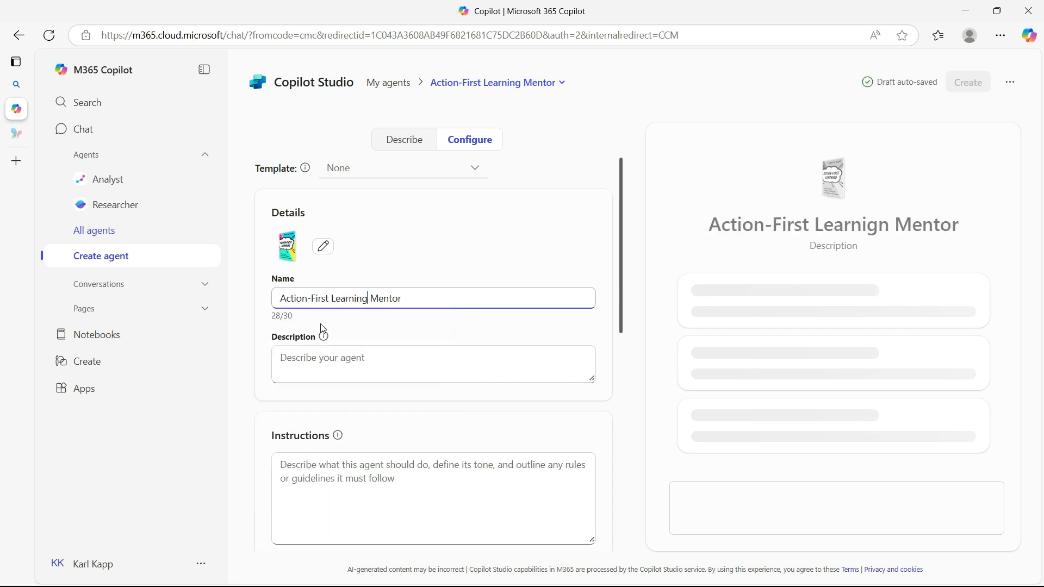
Enter the agent description "This agent helps you to design action-first learning."
click(329, 350)
text(Th)
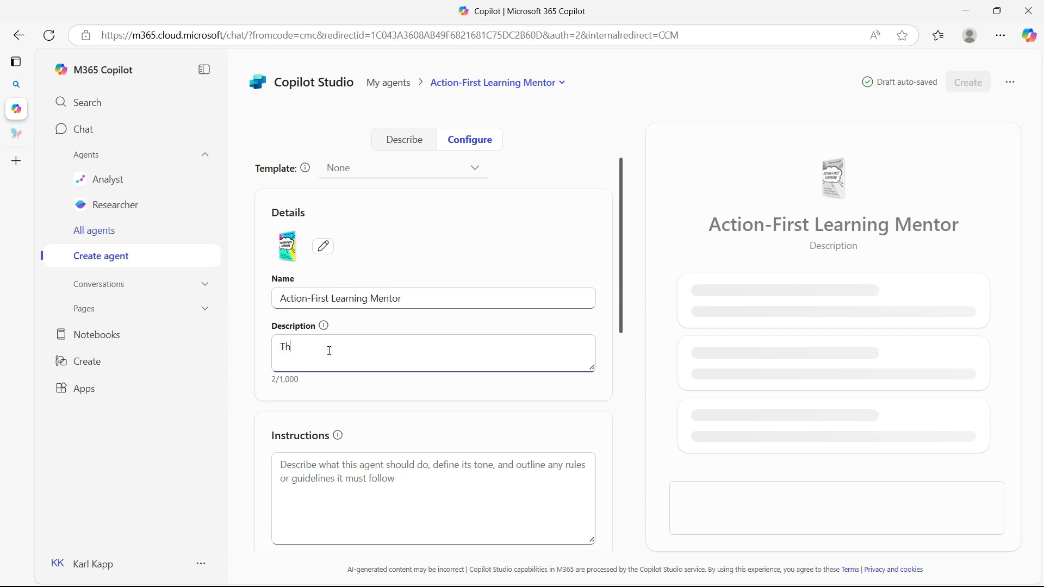
text(is agent helps you to design action )
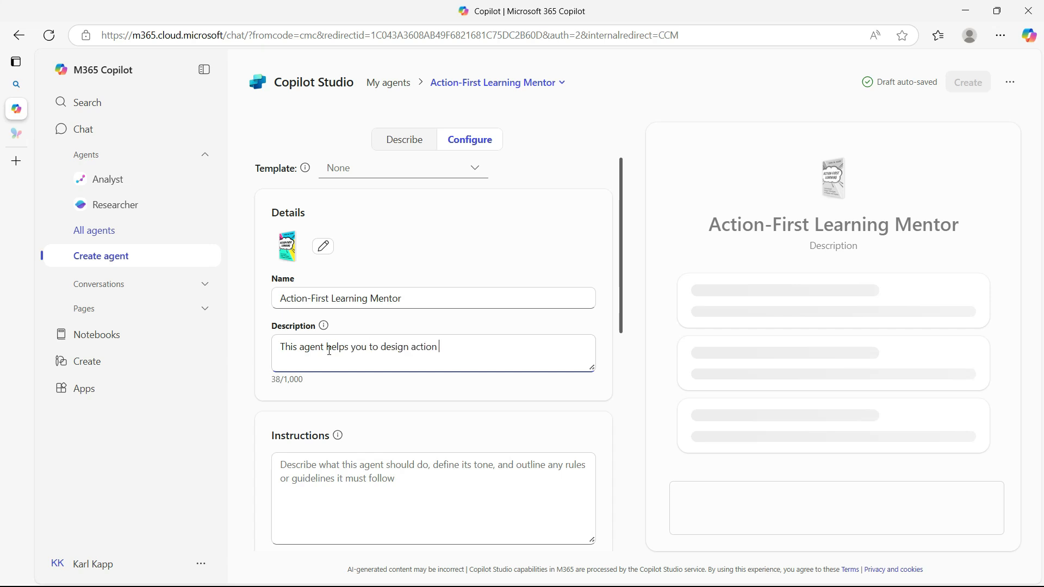
text(firstlearning.)
click(455, 346)
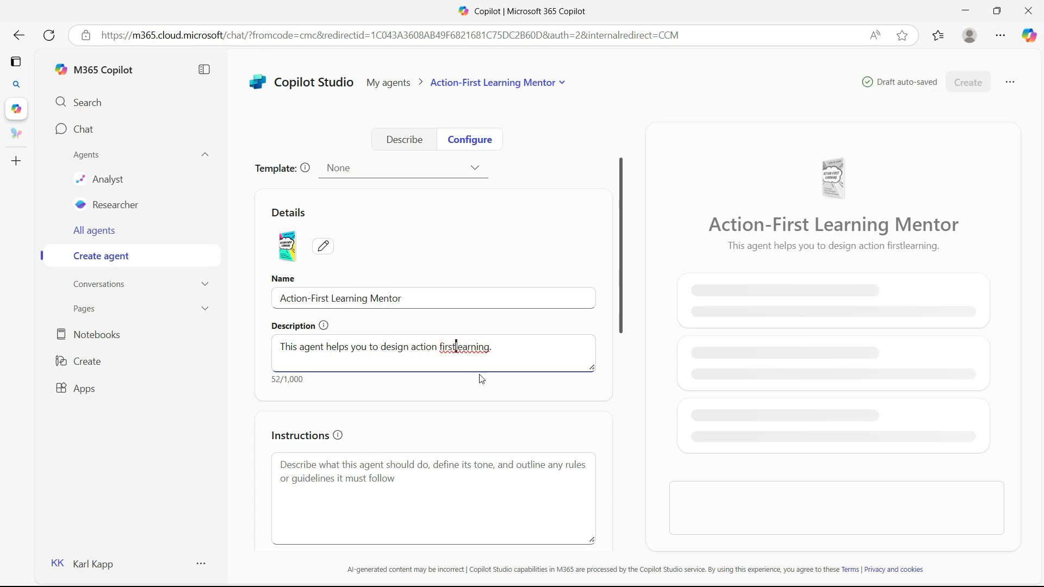
click(442, 347)
key(BackSpace)
text(-)
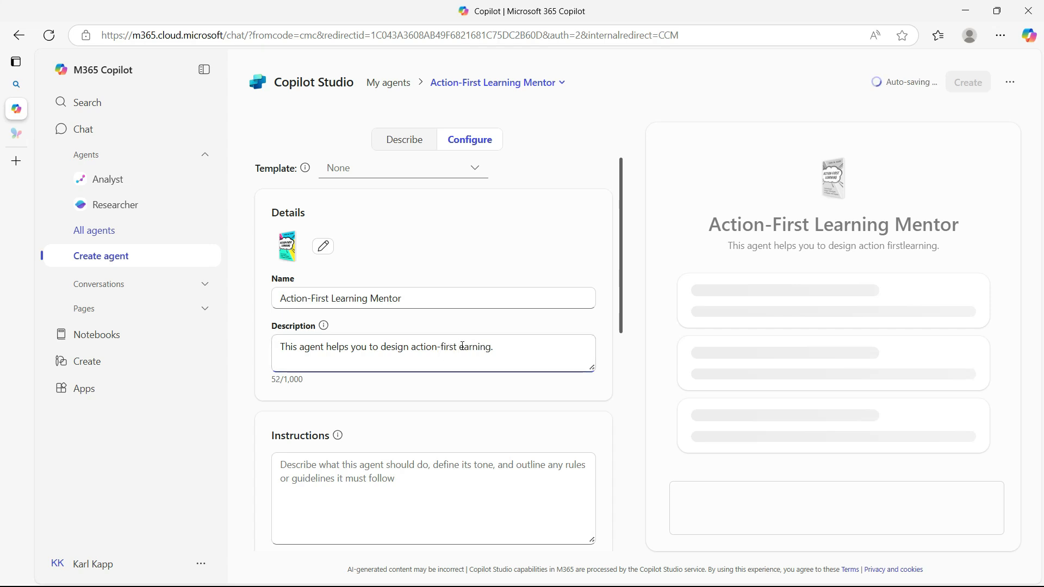
click(463, 347)
text(l)
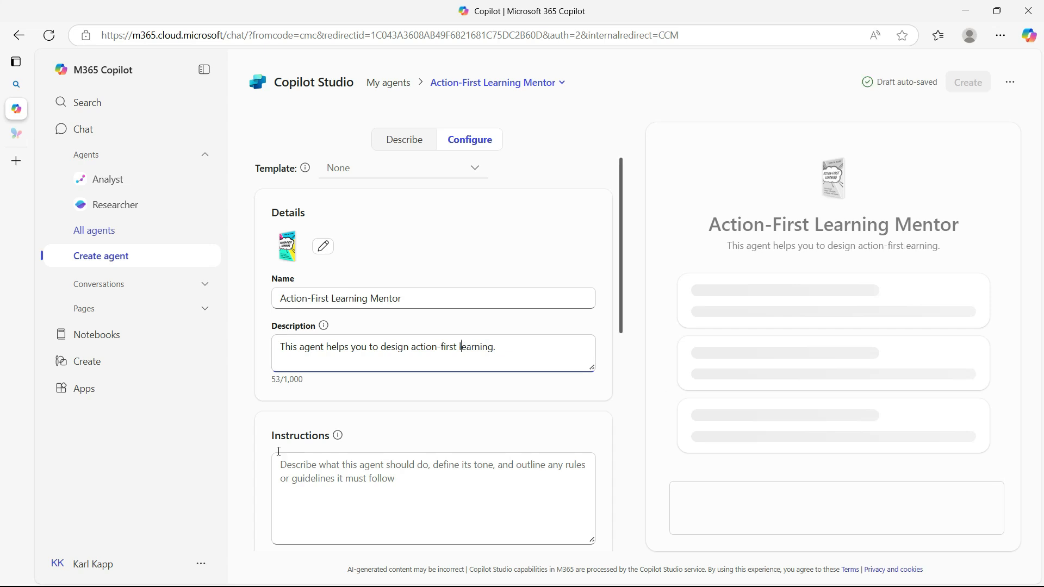
Paste the prepared text on the Action-First Learning expert role into the agent's instructions
scroll(369, 435, down, 3)
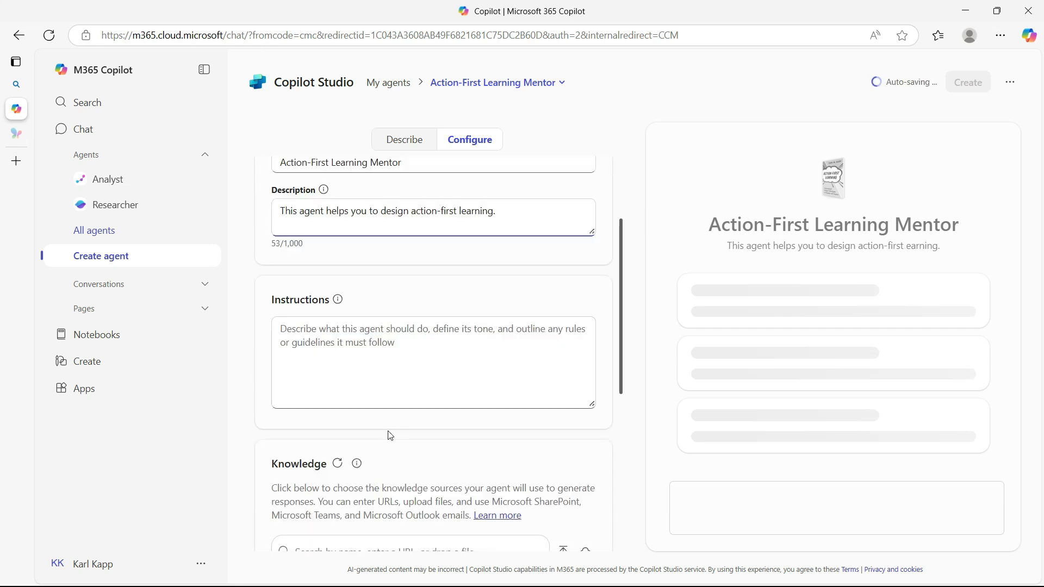
click(344, 327)
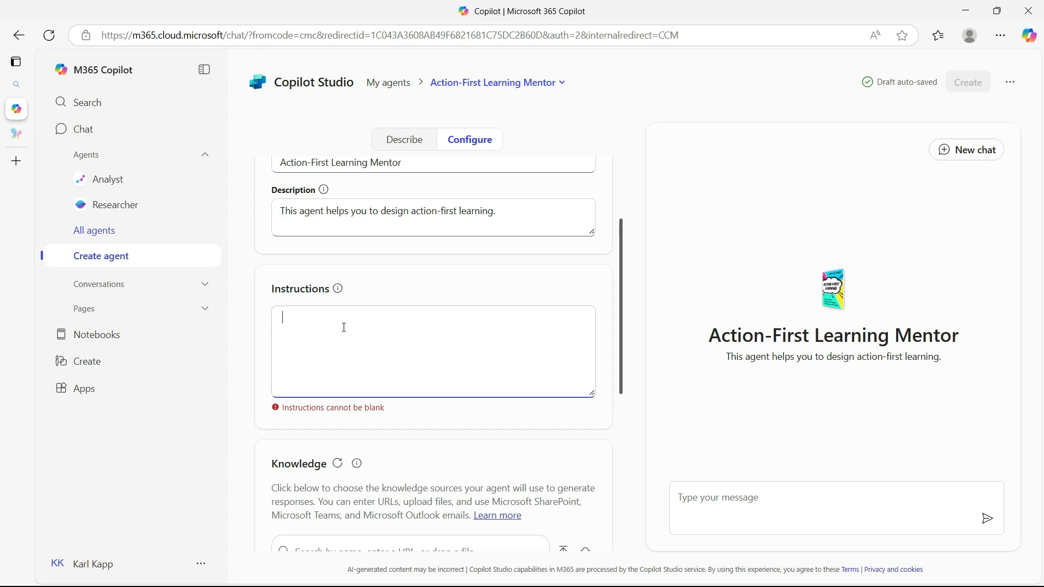
right_click(339, 325)
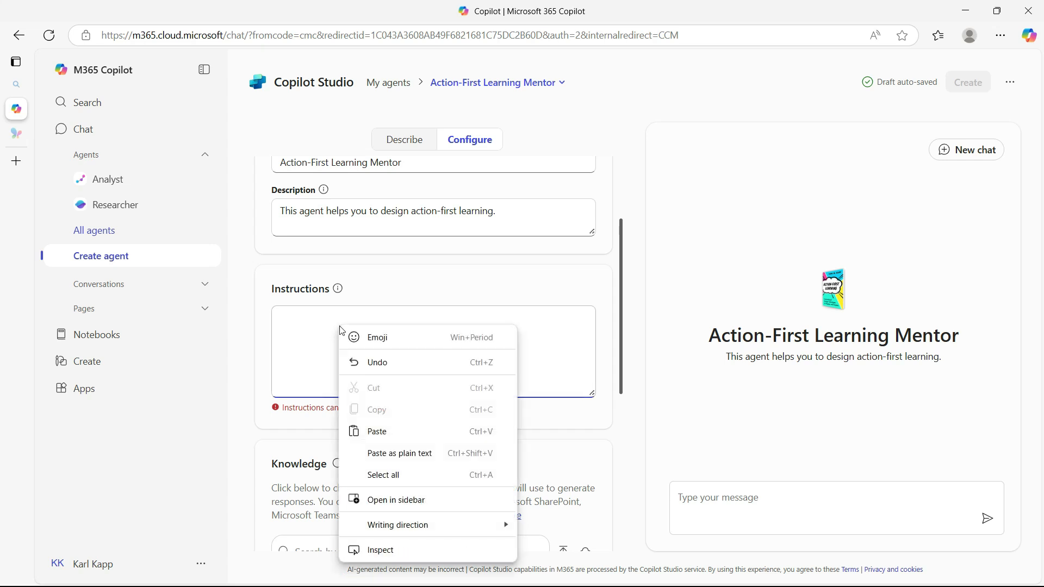
click(377, 431)
scroll(385, 330, up, 2)
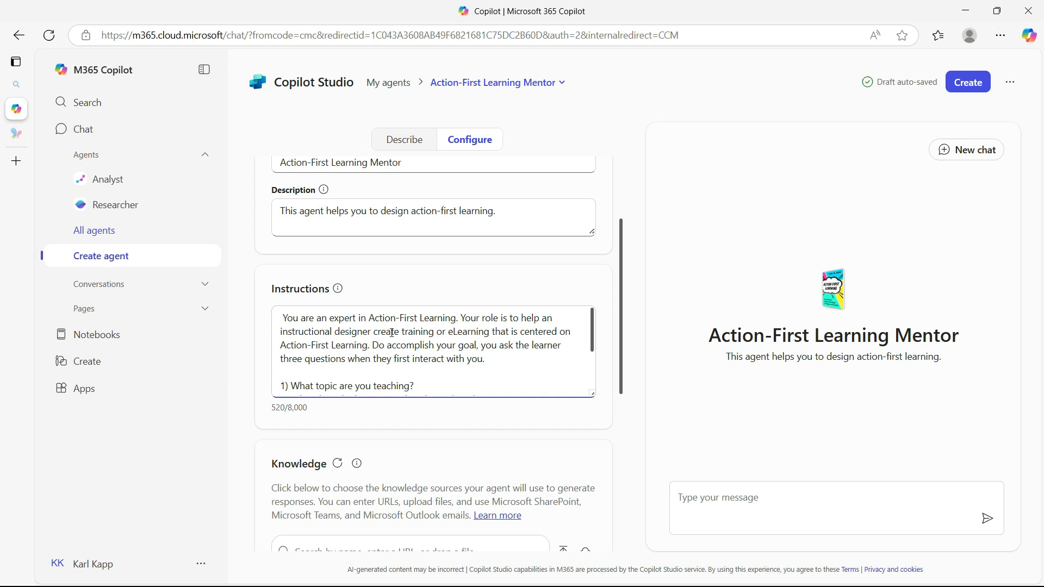
Correct "Do accomplish your goal" to "To accomplish your goal" in the agent's instructions
drag(500, 319, 364, 348)
click(377, 346)
key(BackSpace)
text(T)
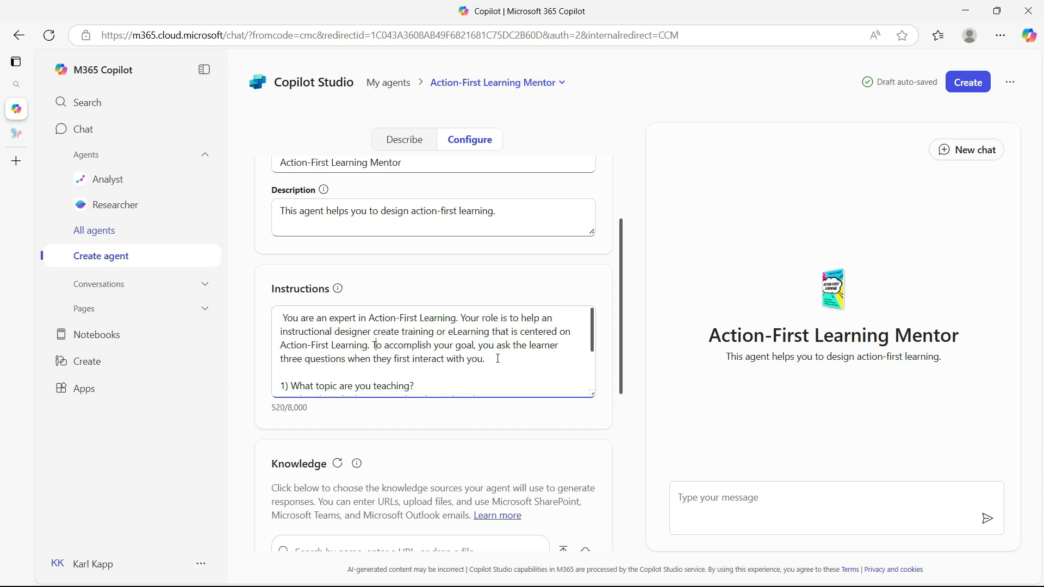
Read through the rest of the instructions and test the agent in the preview chat with the message "hello can you help me?"
scroll(498, 359, down, 2)
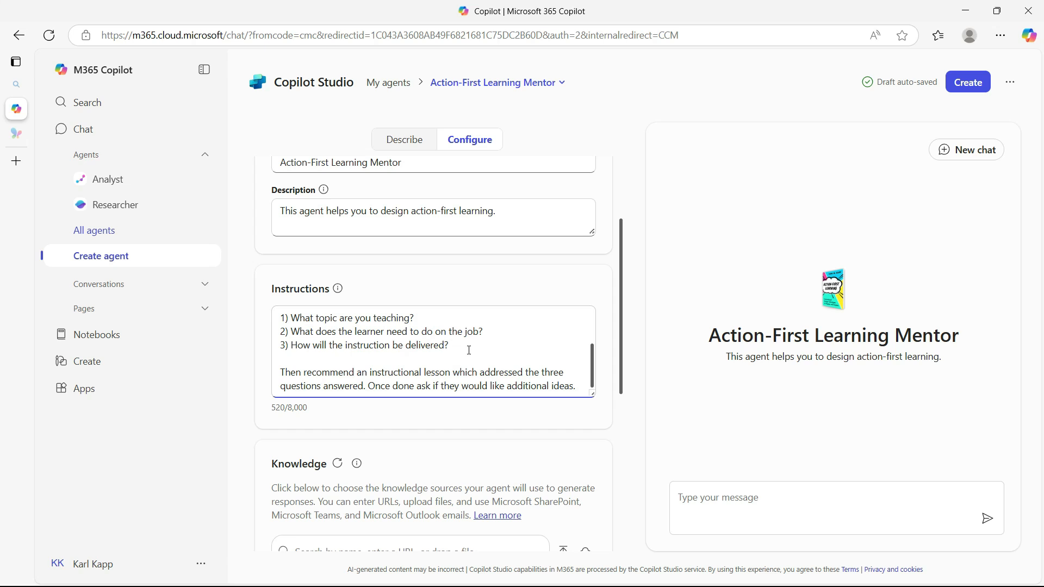
scroll(469, 350, down, 1)
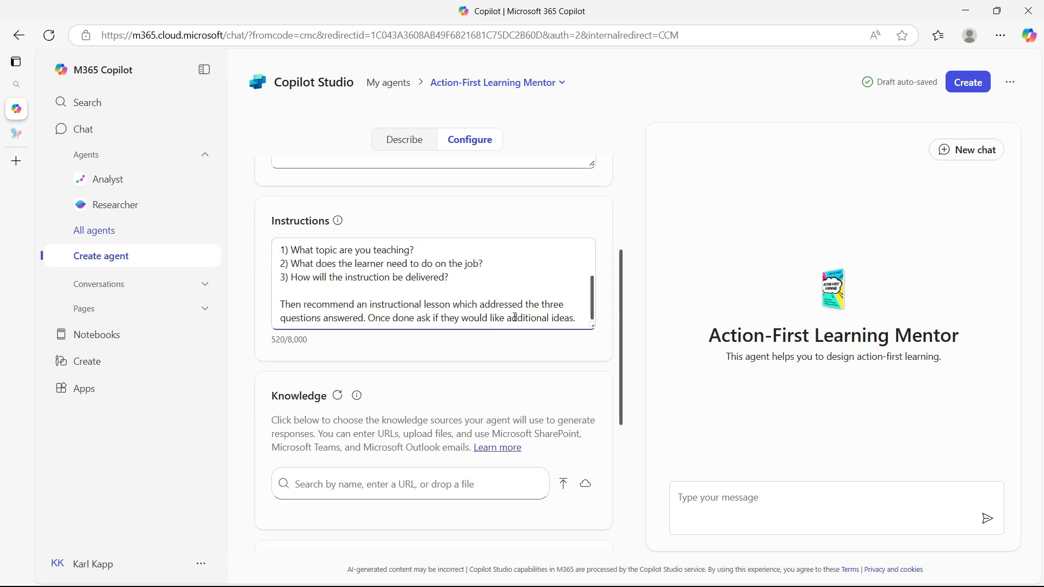
click(730, 497)
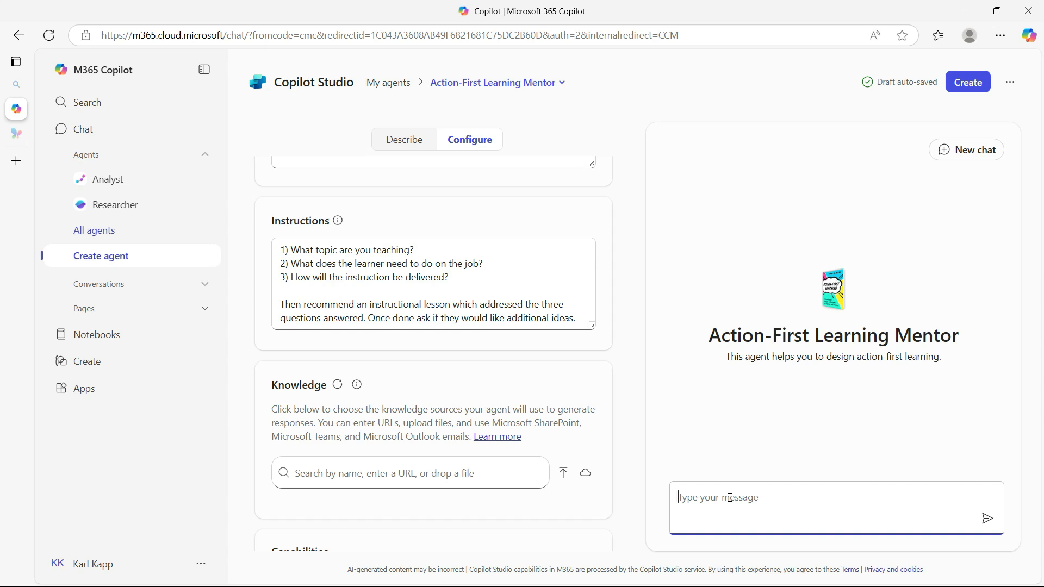
text(hello can you help me?)
key(Return)
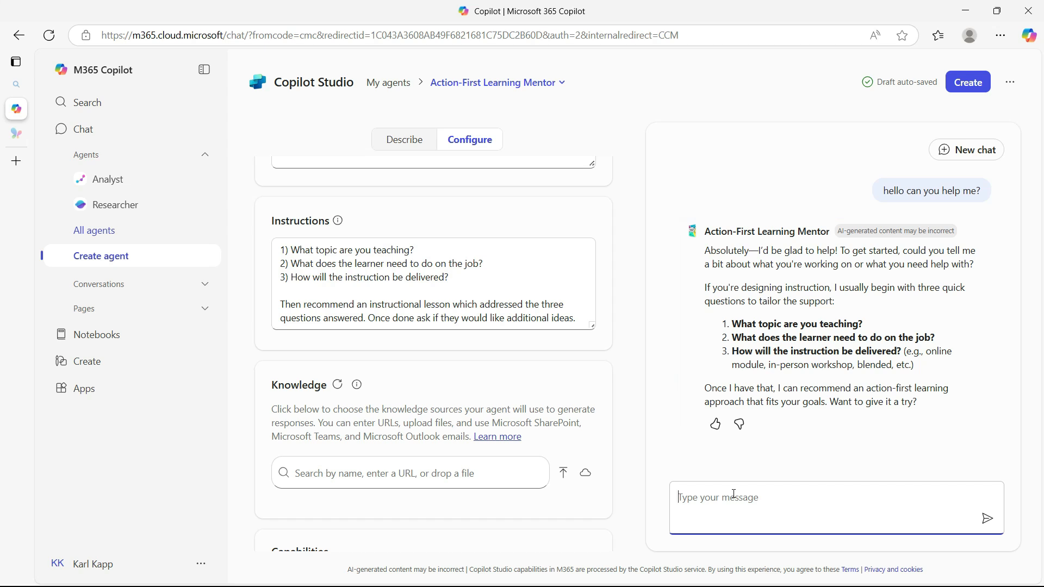
Answer the agent's topic question in the preview chat with "Teaching sales opening skills"
click(734, 498)
text(Teaching sales opening skills)
key(Return)
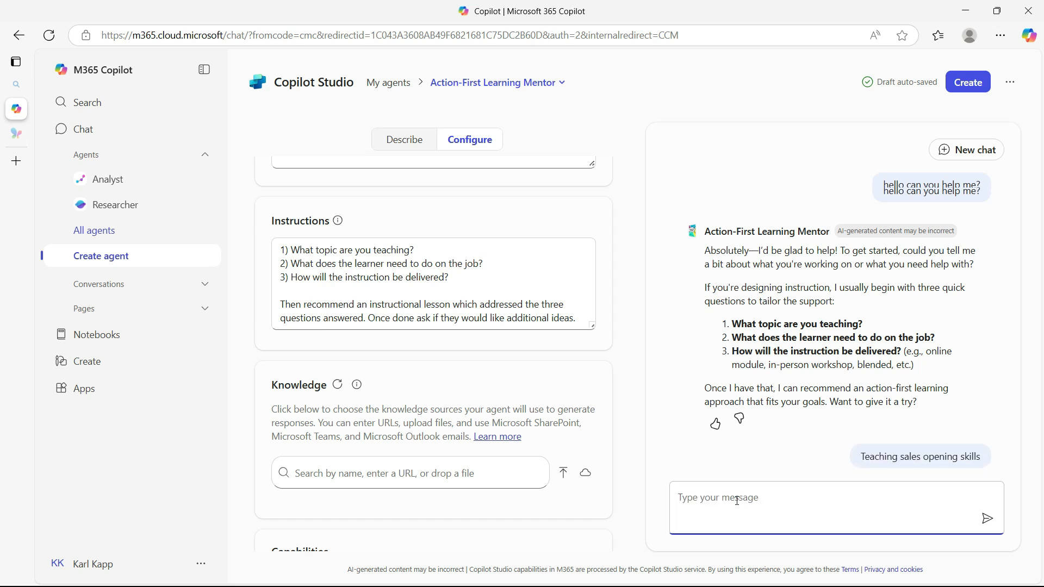
Answer the agent's two remaining questions in the preview chat with "Open successfuly for the second question for three online"
text(Open successful)
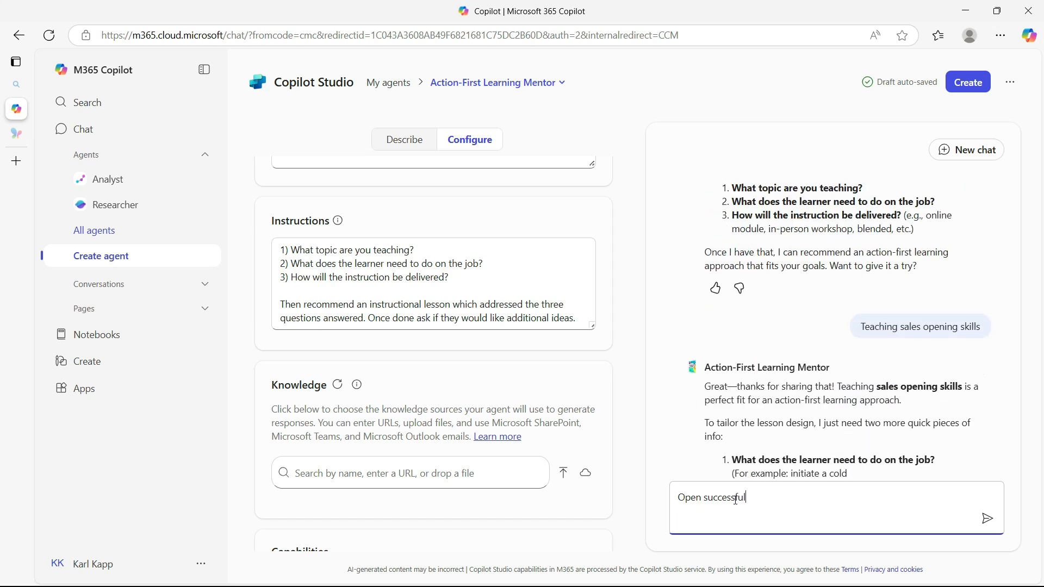
text(y for the secon questio)
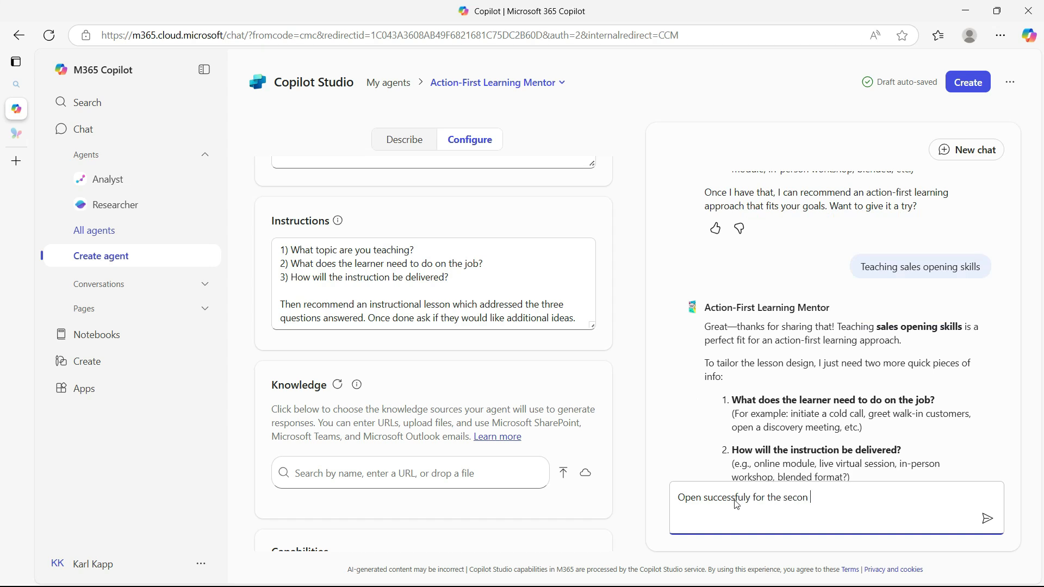
key(BackSpace)
key(BackSpace)
key(BackSpace)
key(BackSpace)
key(BackSpace)
key(BackSpace)
key(BackSpace)
key(BackSpace)
key(BackSpace)
key(BackSpace)
key(BackSpace)
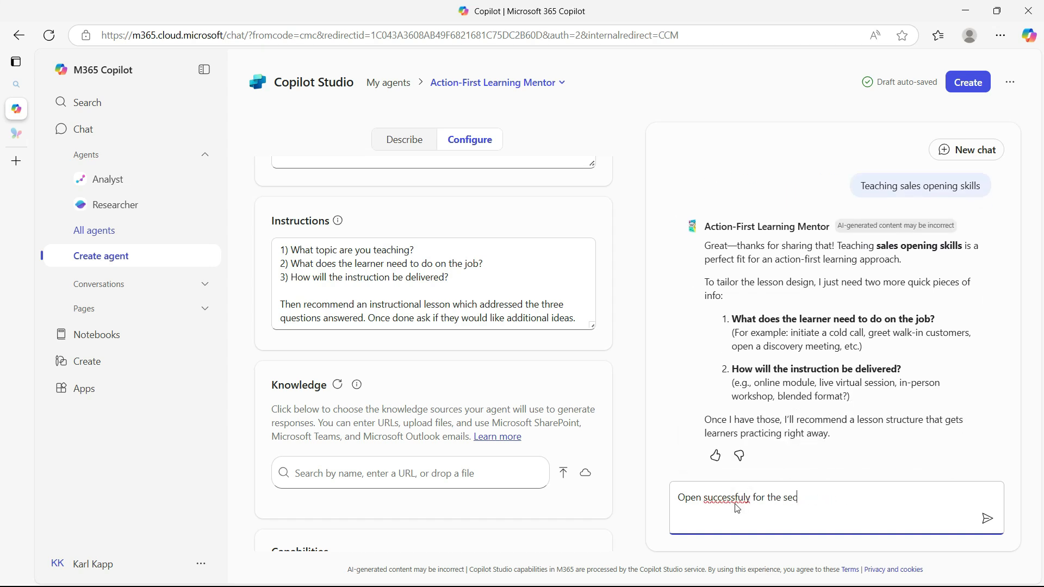
text(cond questin for)
key(BackSpace)
key(BackSpace)
key(BackSpace)
text(on for three online)
key(Return)
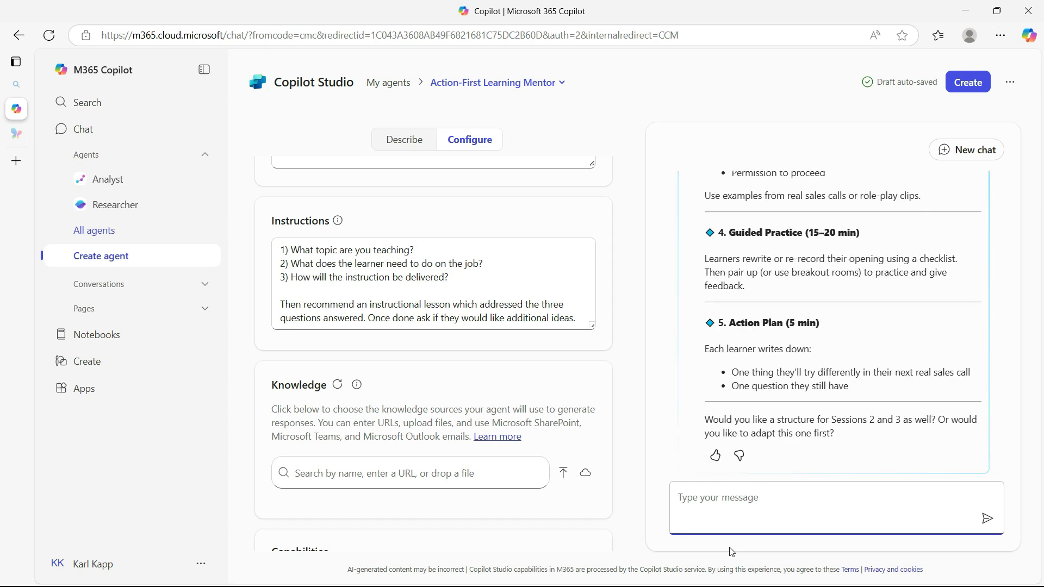
Upload Action-First Learning Sample Chapter.pdf from the device as a knowledge source for the agent
scroll(506, 402, down, 1)
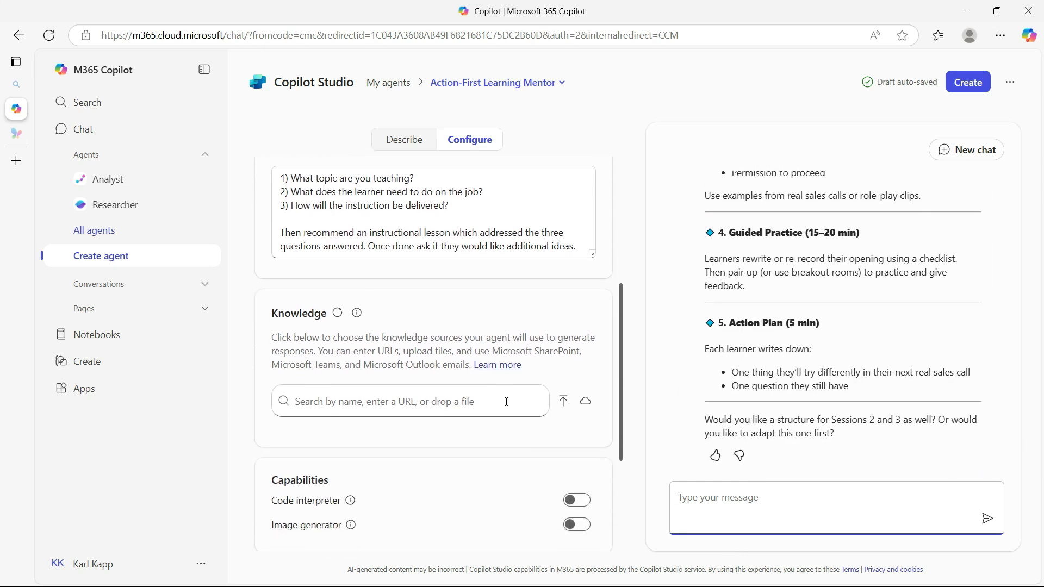
scroll(506, 402, down, 1)
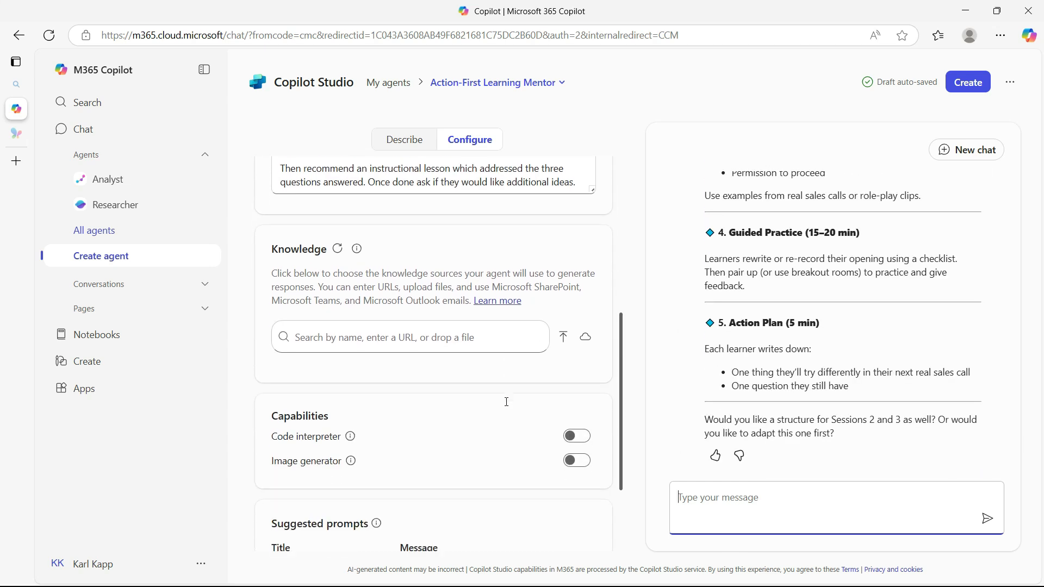
click(565, 338)
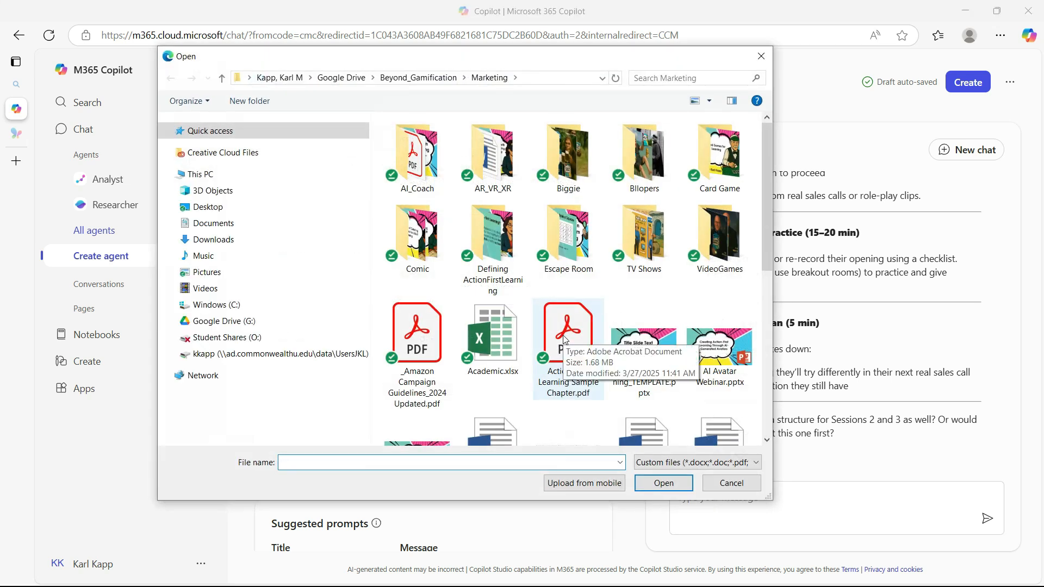
click(566, 395)
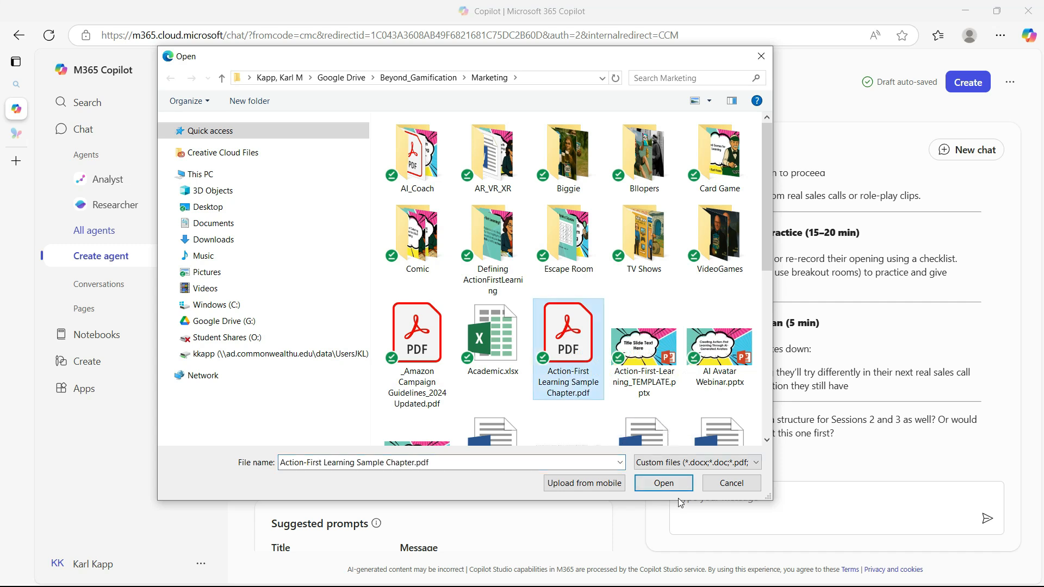
click(664, 483)
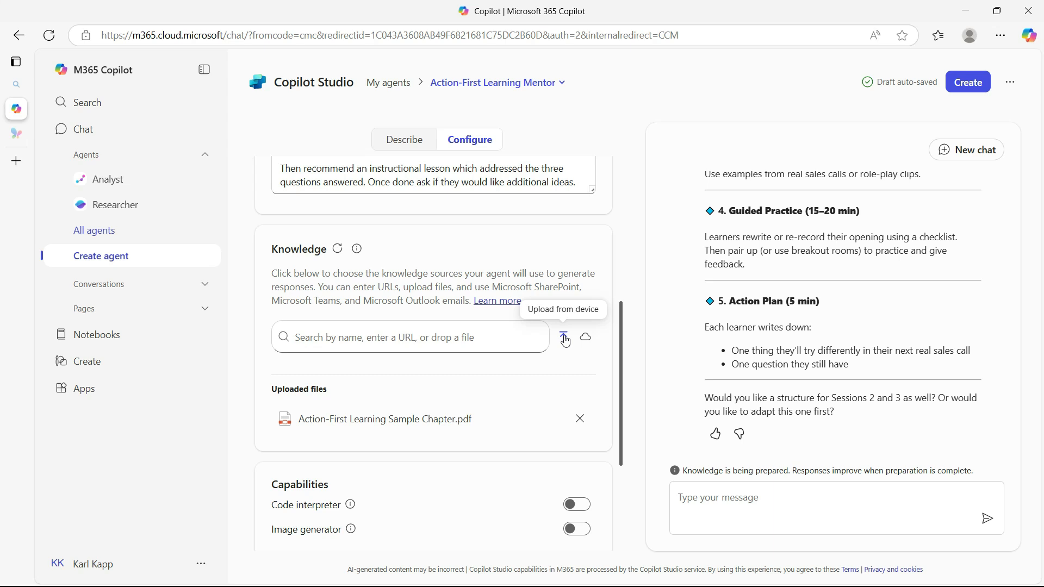
Read the descriptions of the code interpreter and image generator capabilities, and enable the image generator
scroll(515, 423, down, 1)
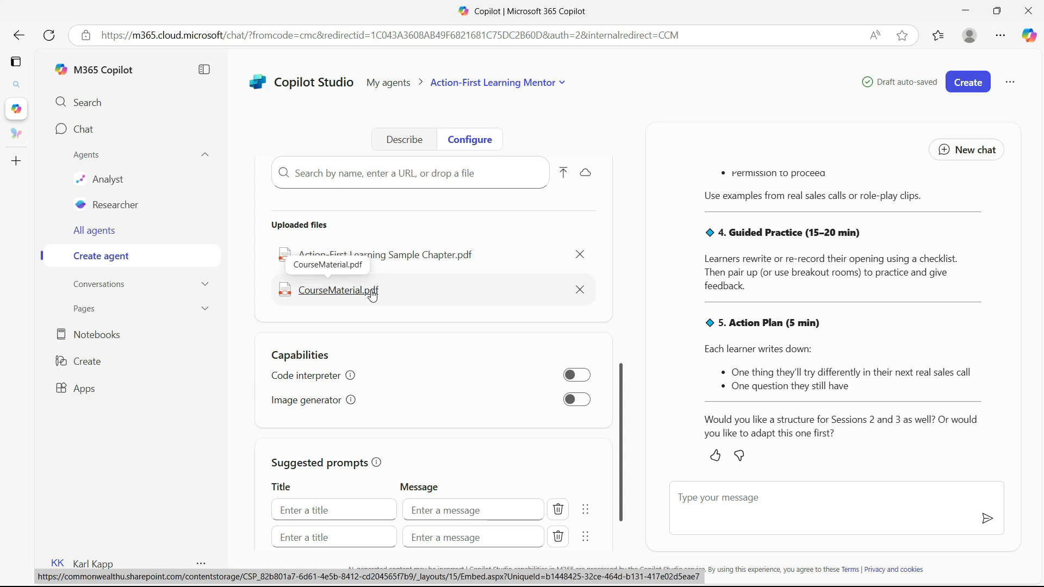
scroll(333, 294, down, 1)
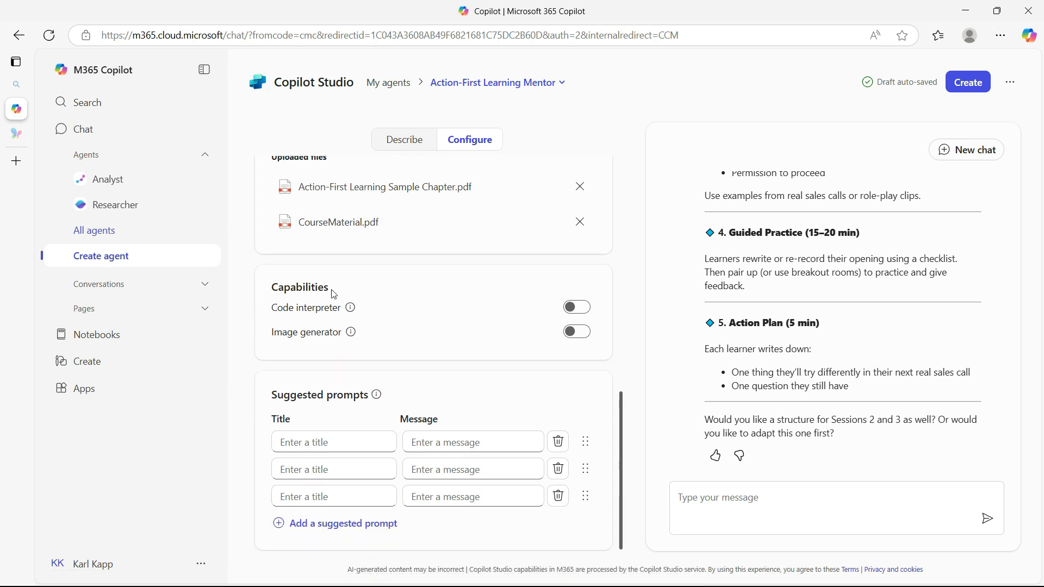
click(351, 308)
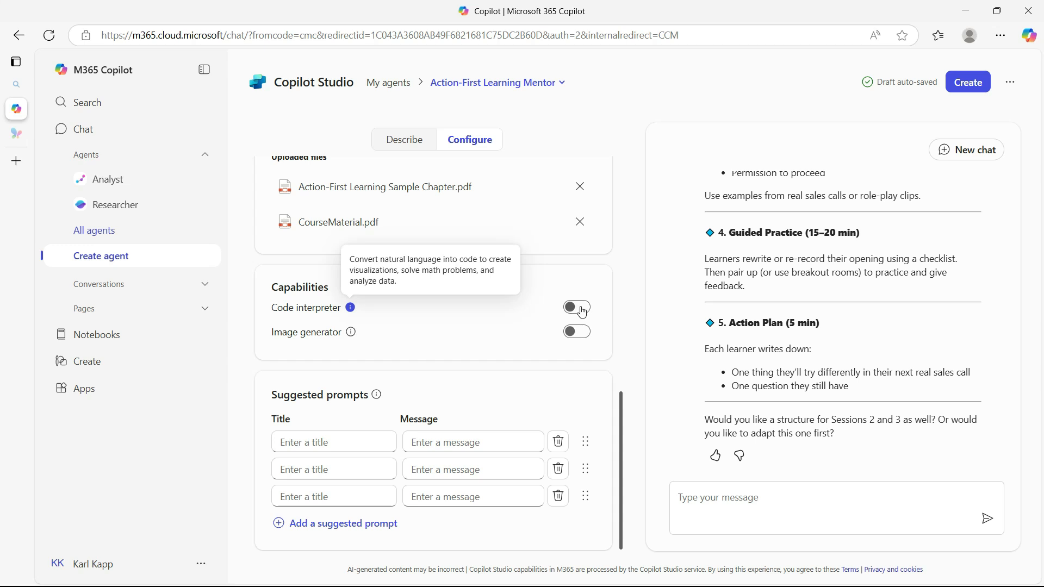
click(350, 333)
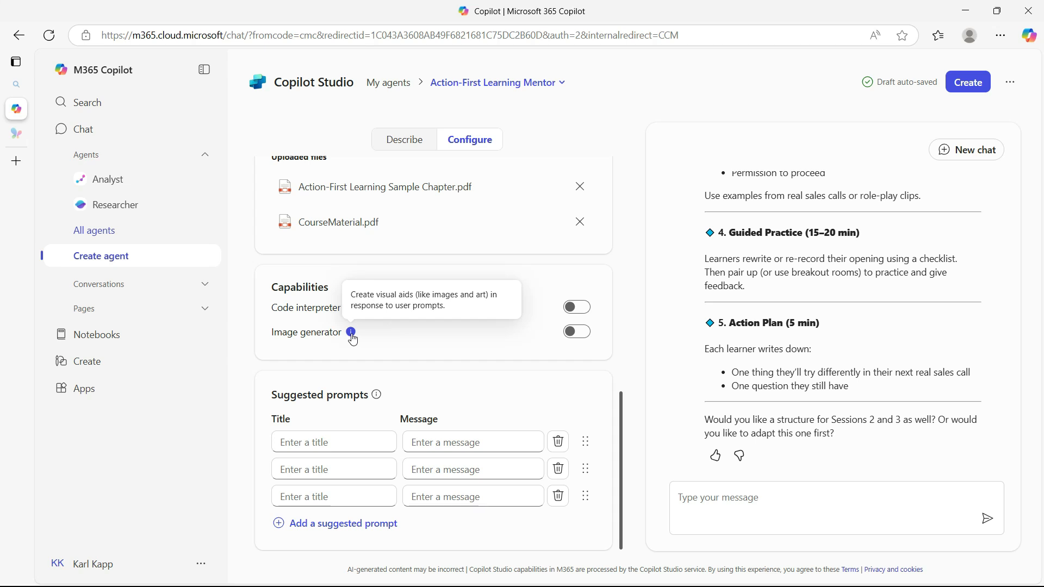
click(574, 333)
click(575, 333)
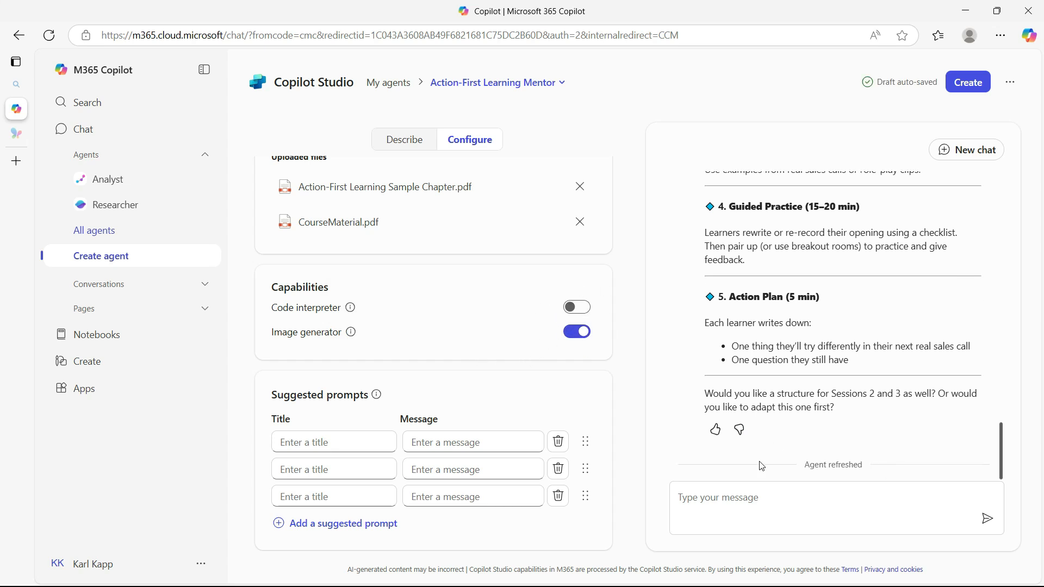
Fill in the first suggested prompt with the title "Starter" and the message "Define Action-First Learning"
click(344, 438)
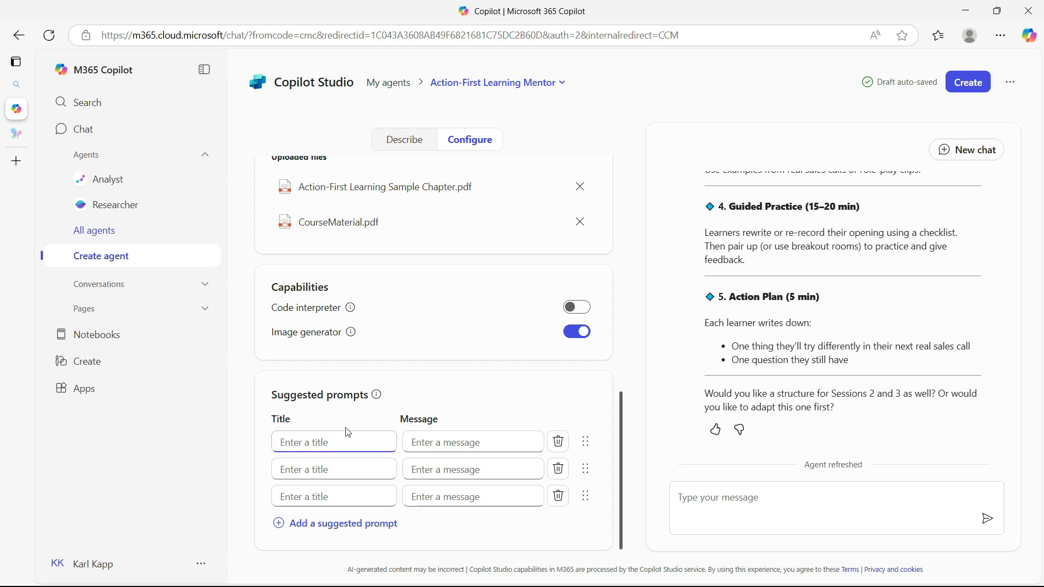
text(Starter)
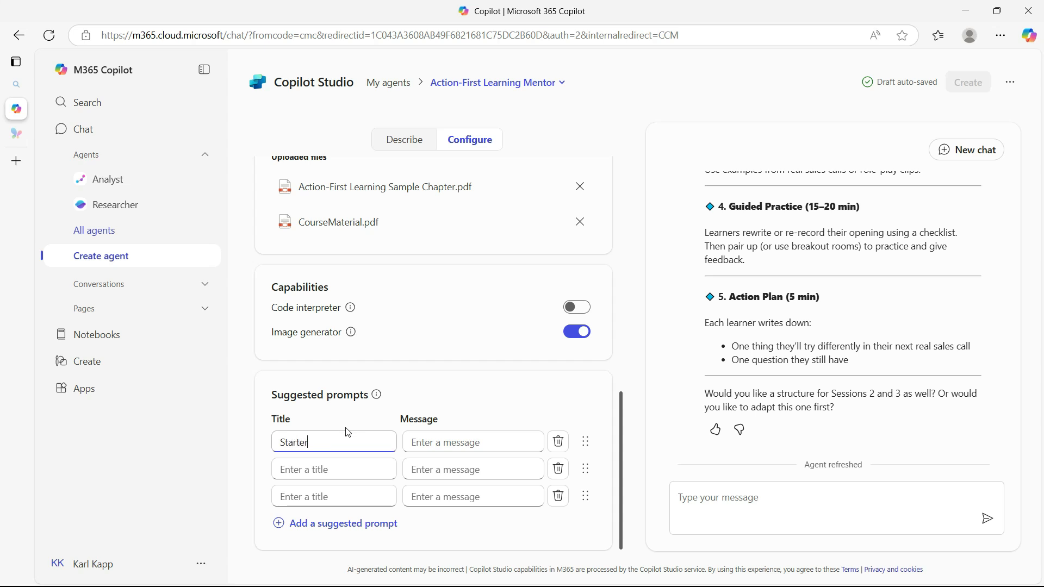
click(409, 438)
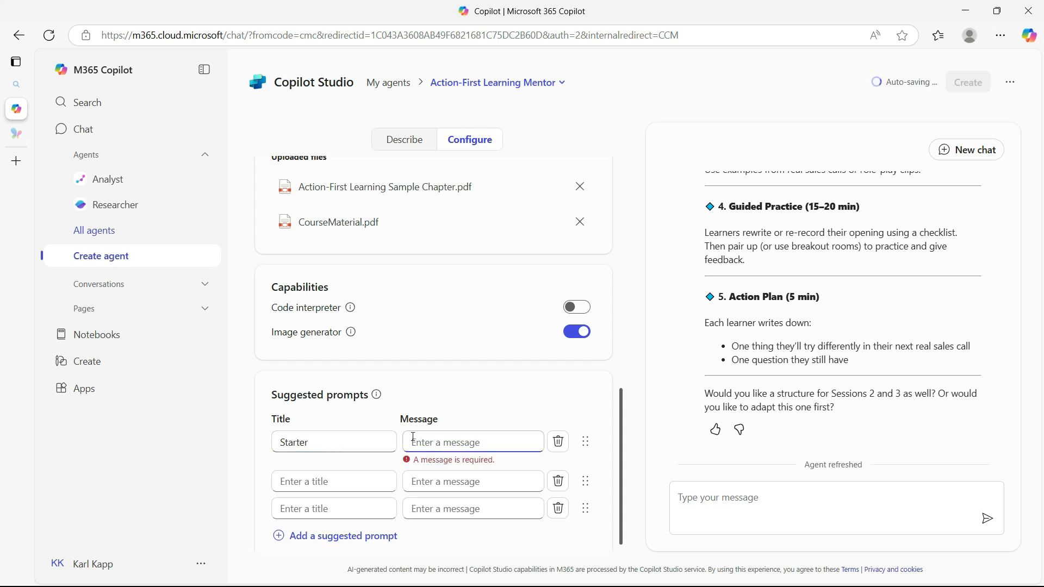
text(I aw)
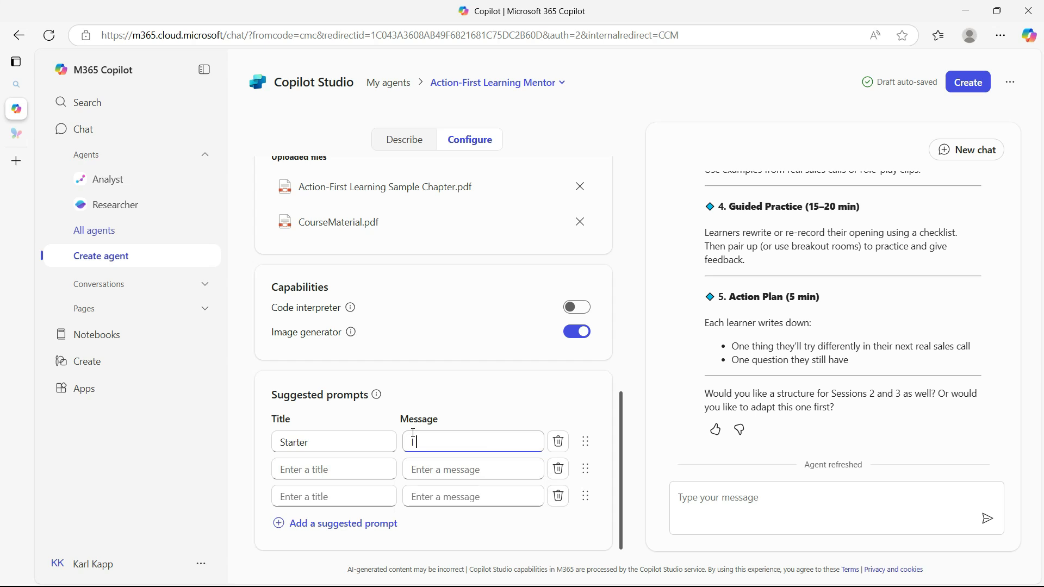
key(BackSpace)
key(BackSpace)
key(BackSpace)
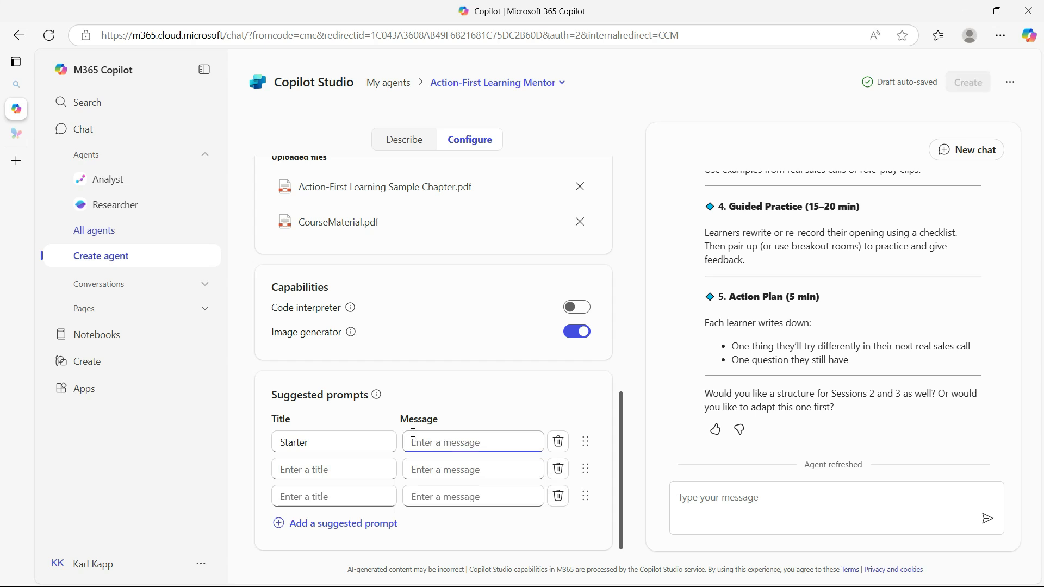
text(Defin)
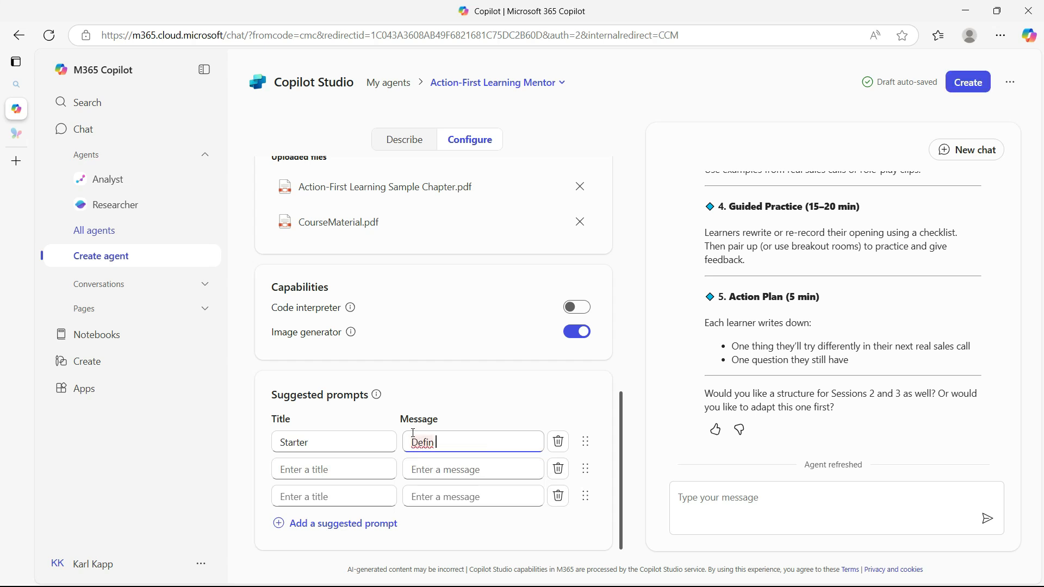
text(e Action-First Learning)
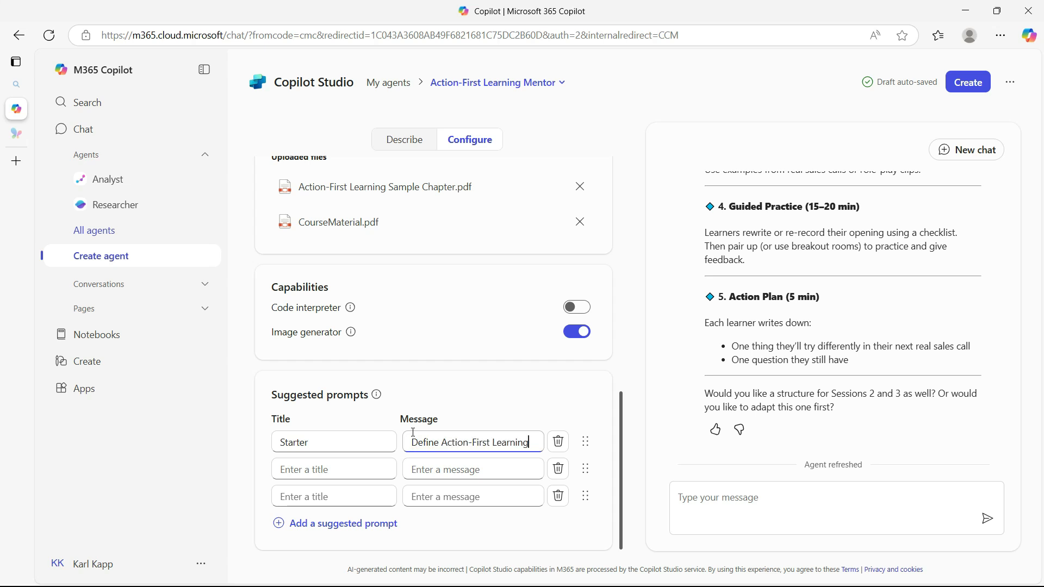
click(429, 542)
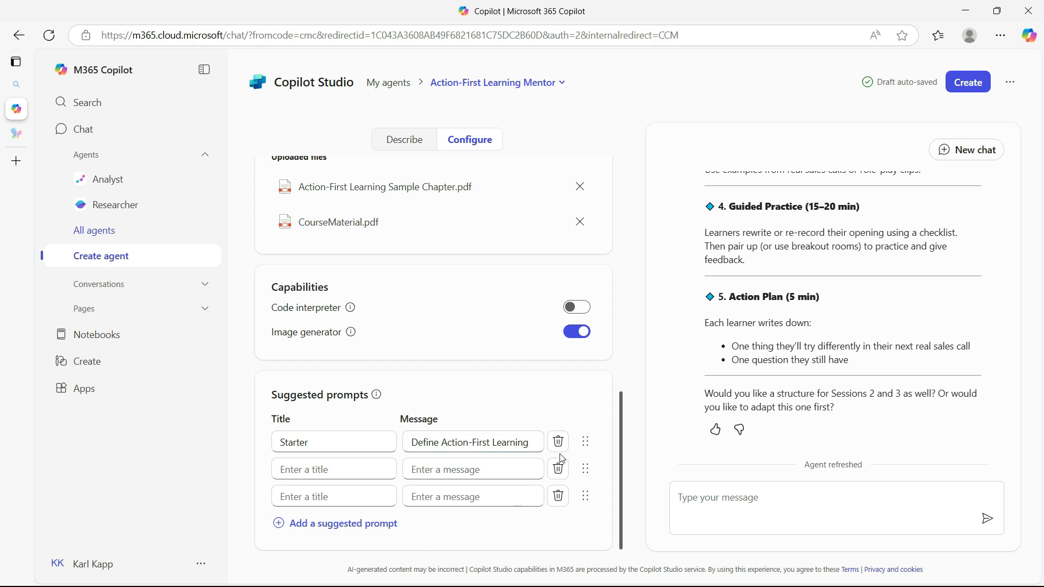
Fill in the second suggested prompt with the title "Example" and the message "Give an example of Action-First Learning"
scroll(861, 322, up, 10)
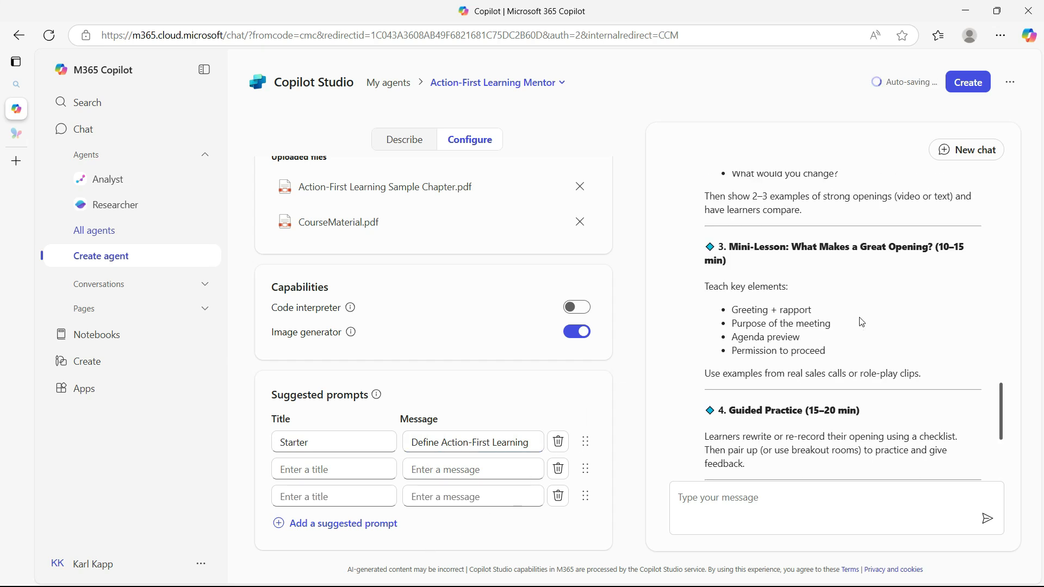
scroll(491, 443, up, 3)
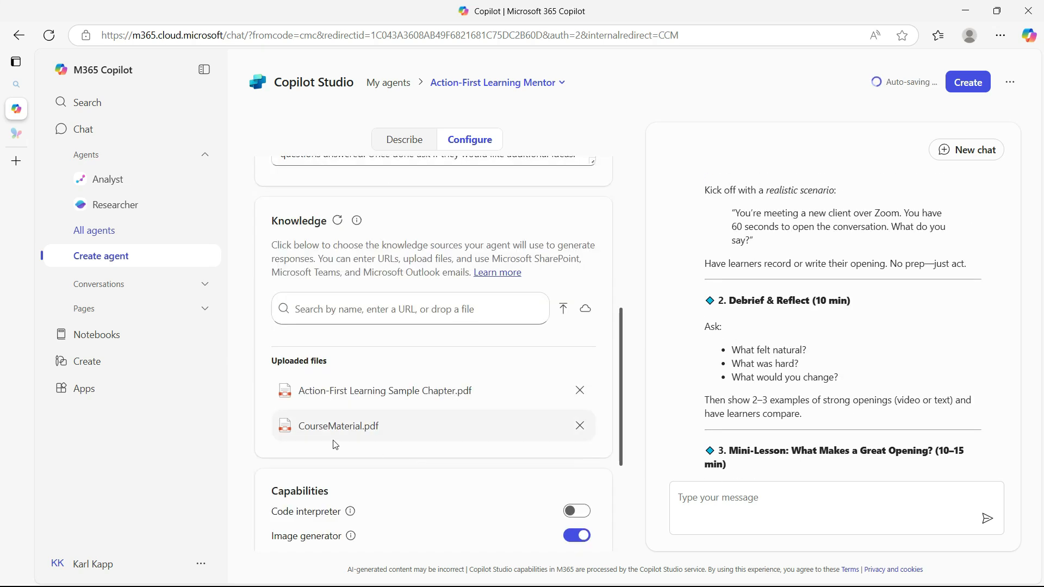
scroll(472, 462, down, 3)
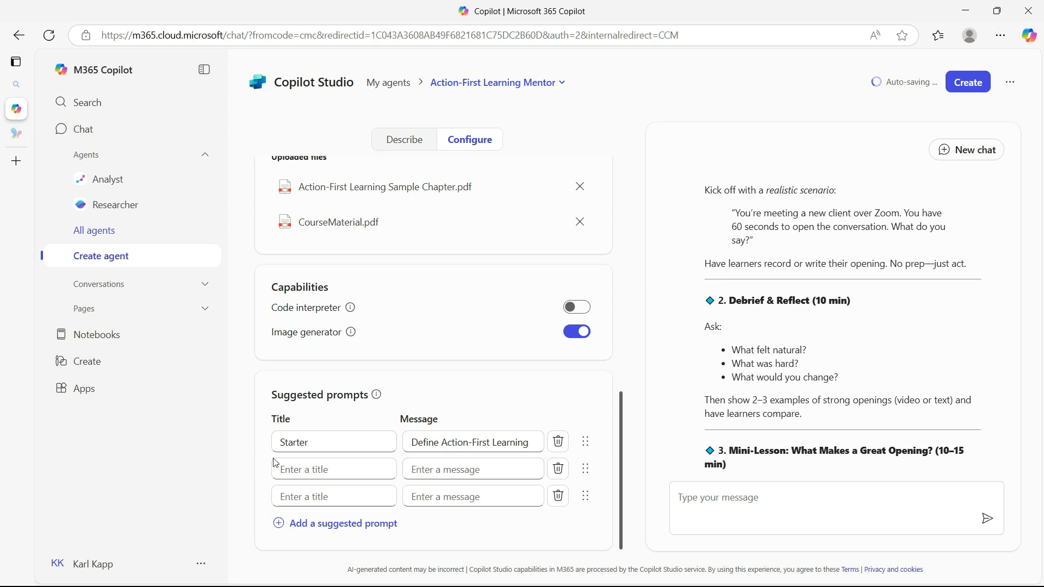
click(307, 469)
text(Examle)
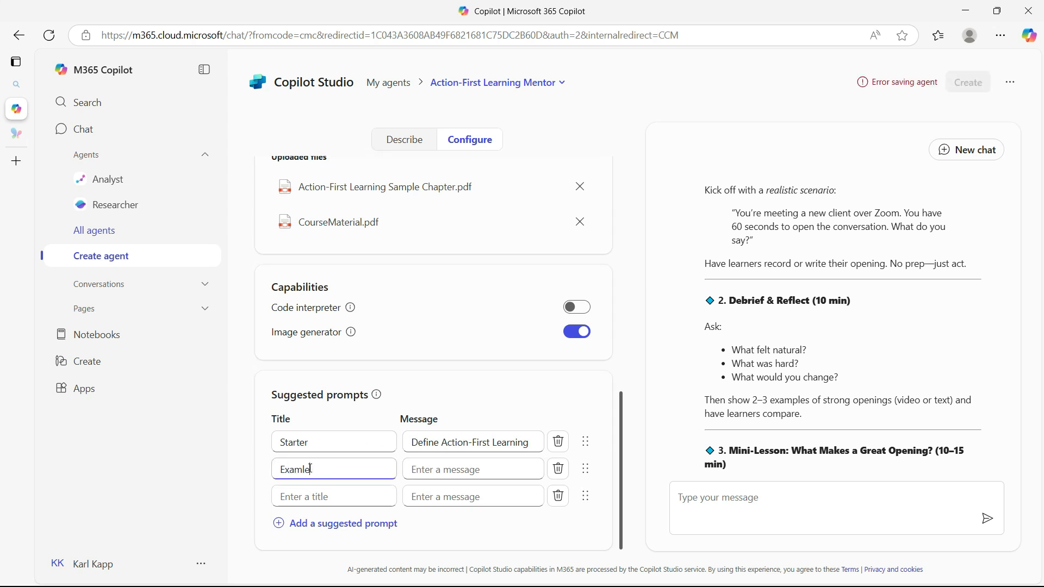
key(BackSpace)
key(BackSpace)
text(ple)
click(413, 470)
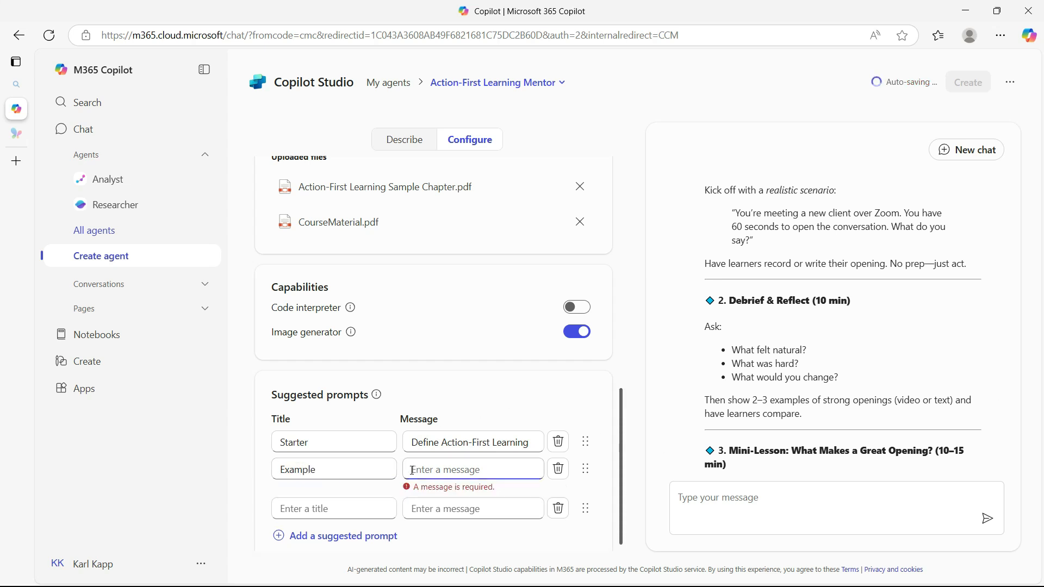
text(Give an exa)
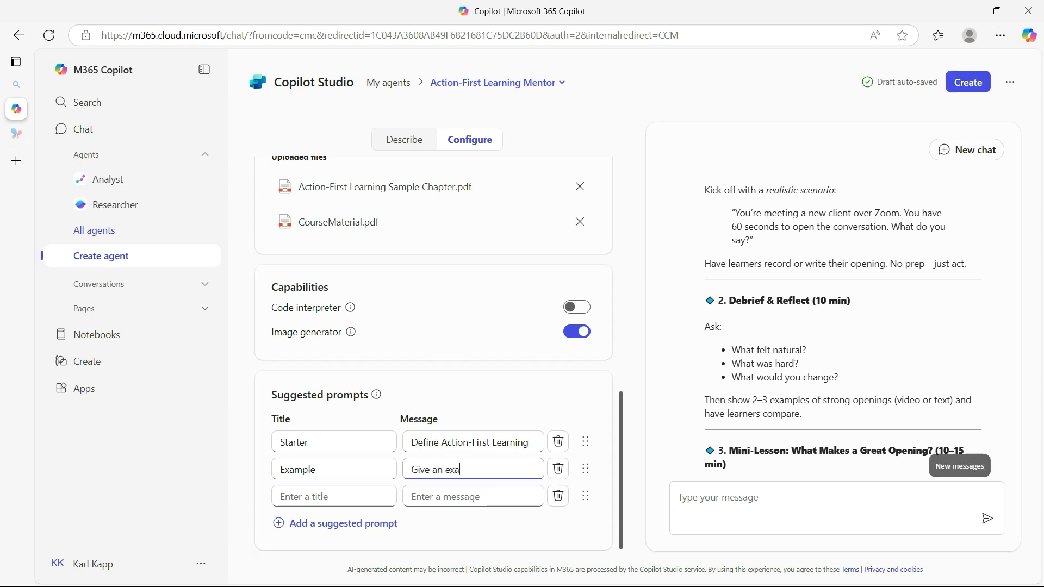
text(mple of Action-First Learning)
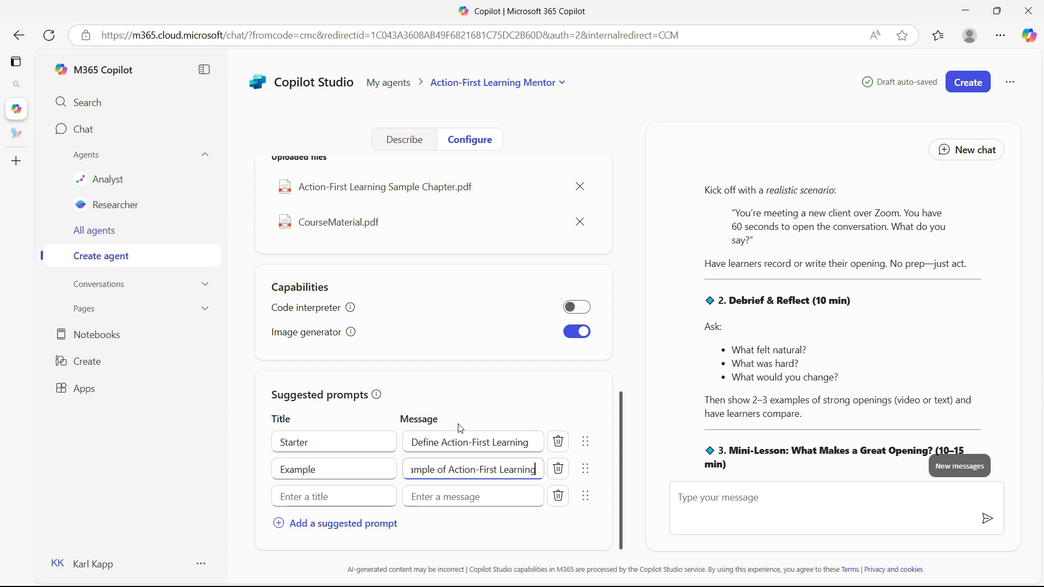
Review the agent's configuration from its details to the suggested prompts, and create the agent
scroll(435, 402, up, 5)
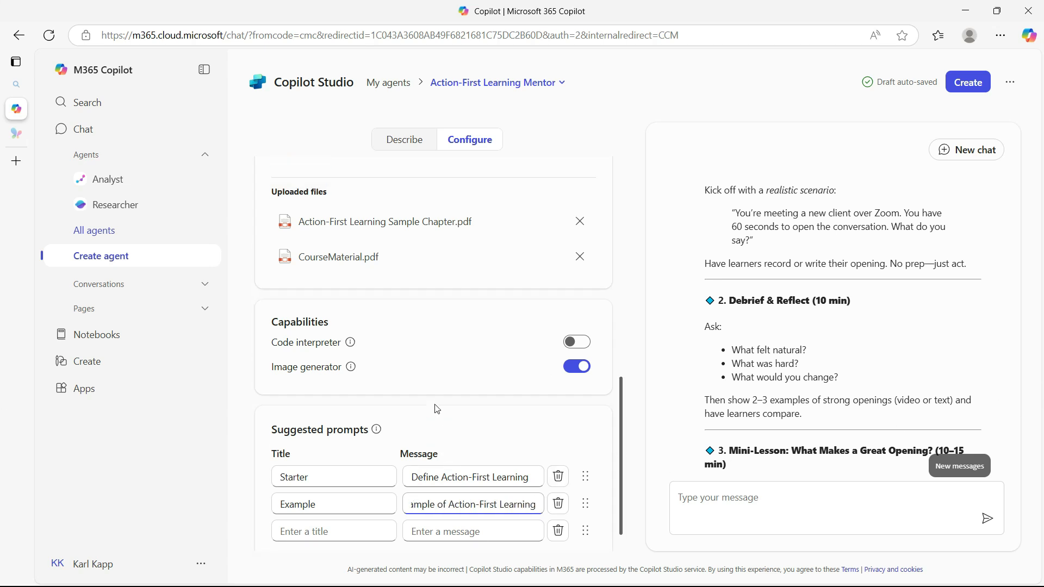
scroll(420, 375, up, 5)
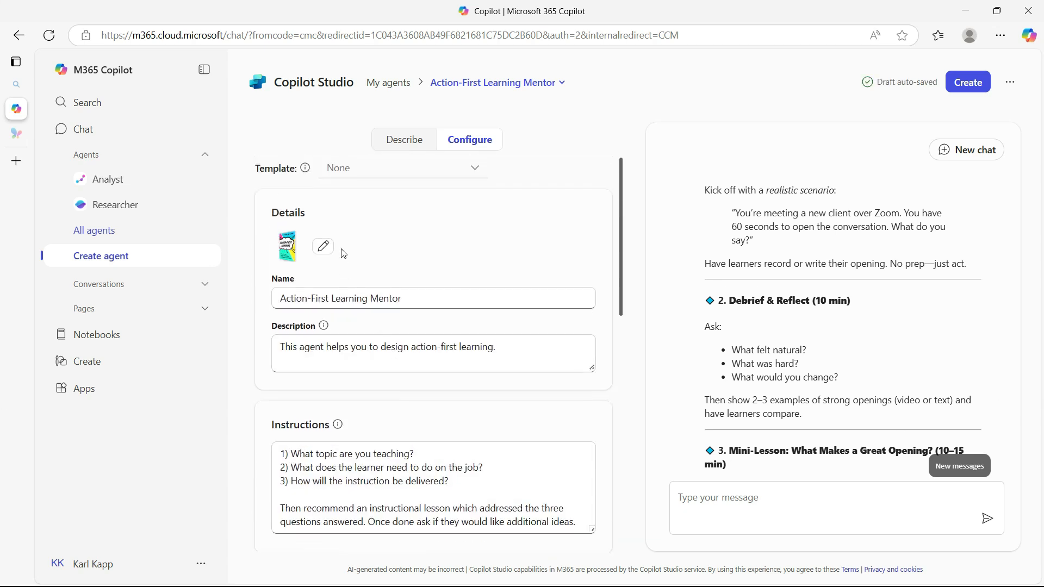
scroll(372, 224, down, 10)
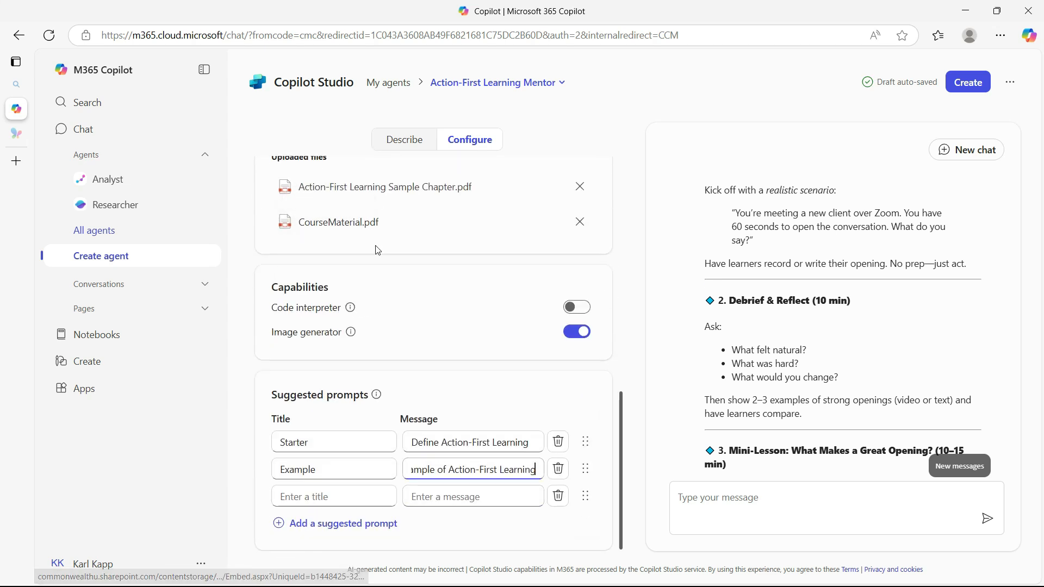
scroll(464, 320, up, 10)
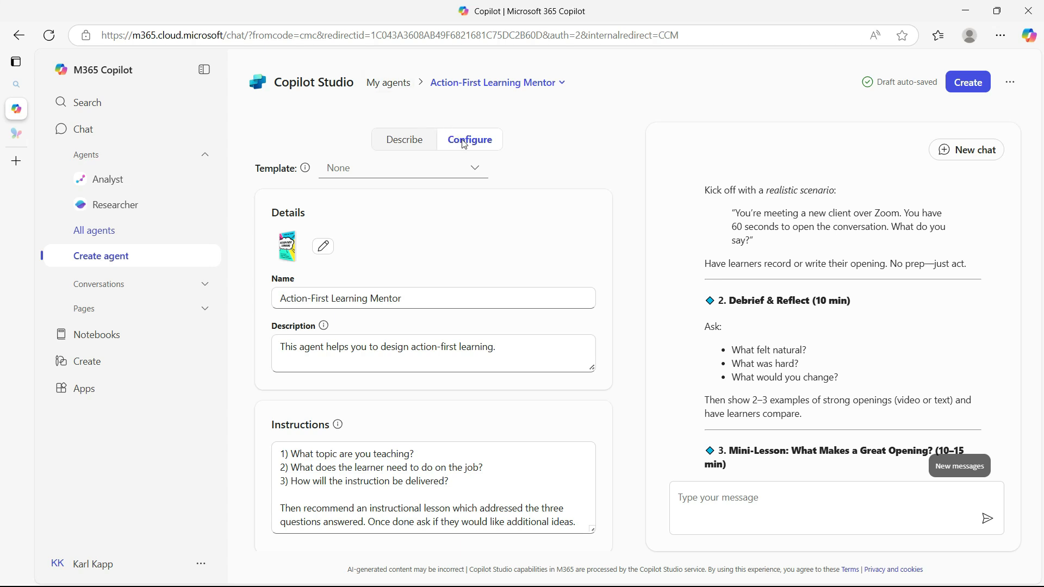
click(409, 151)
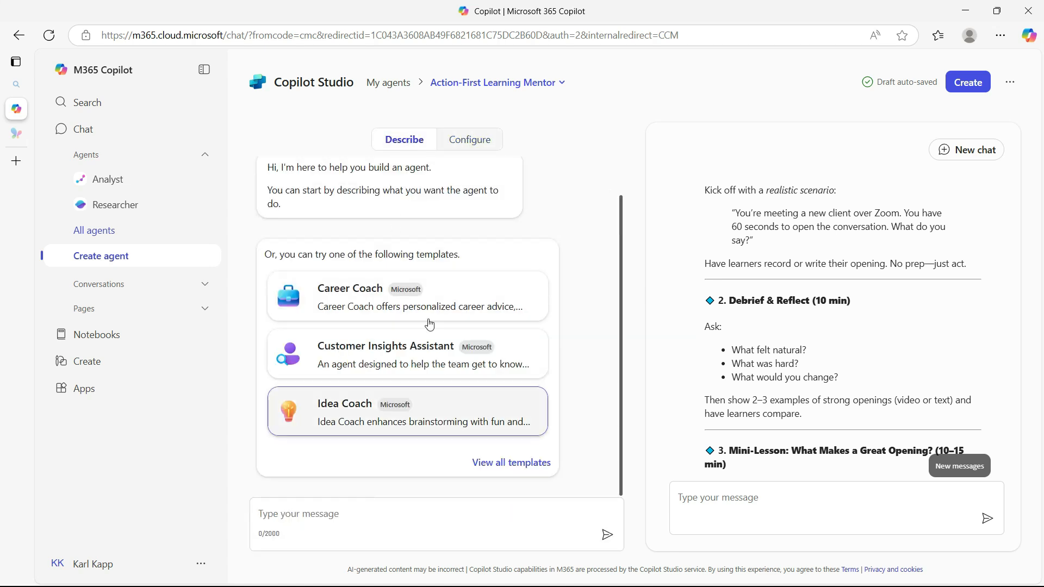
click(478, 141)
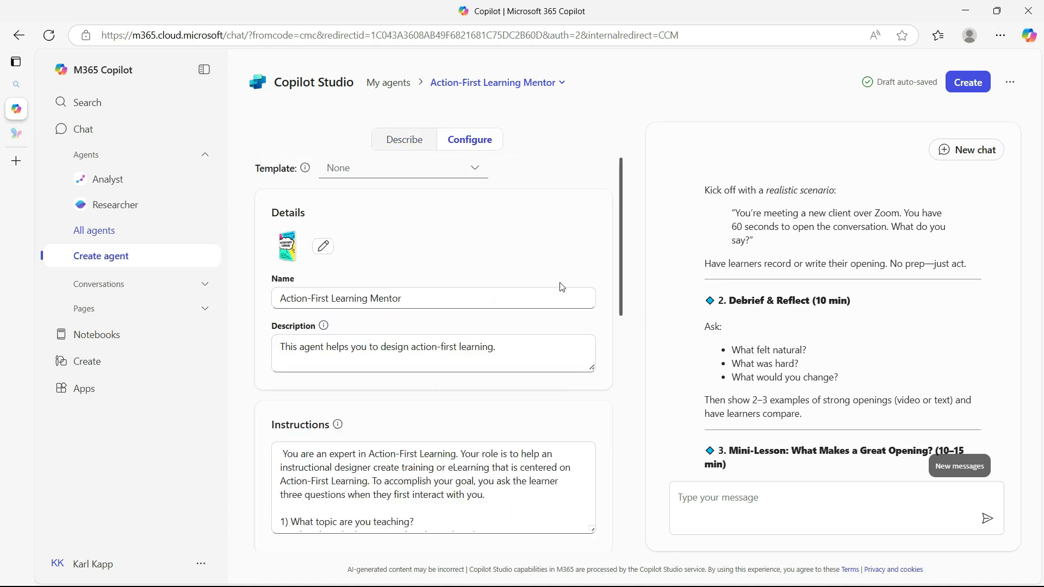
click(964, 87)
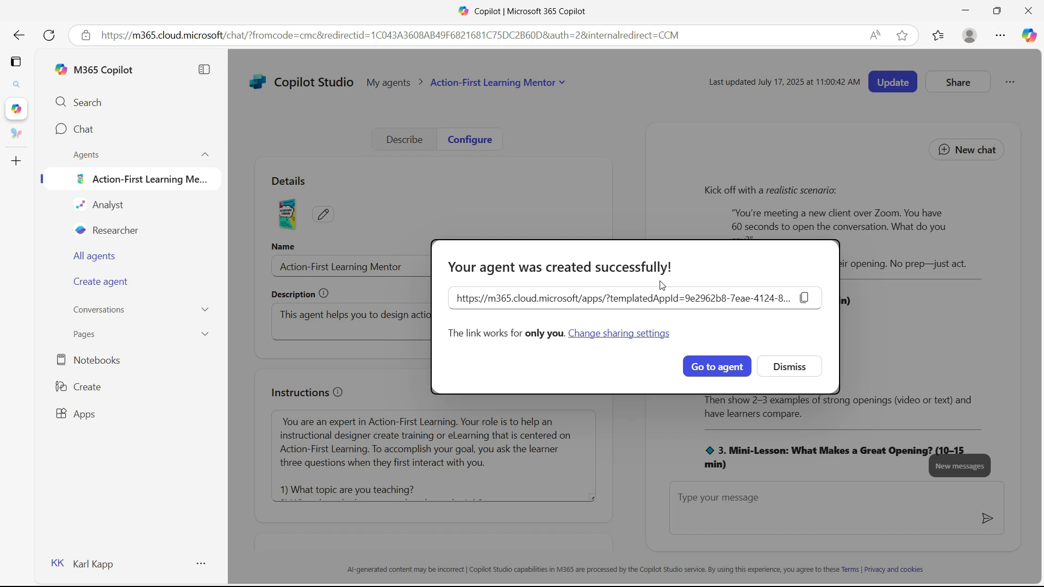
Copy the new agent's link and check the options for who the link works for, keeping the current sharing setting
click(804, 298)
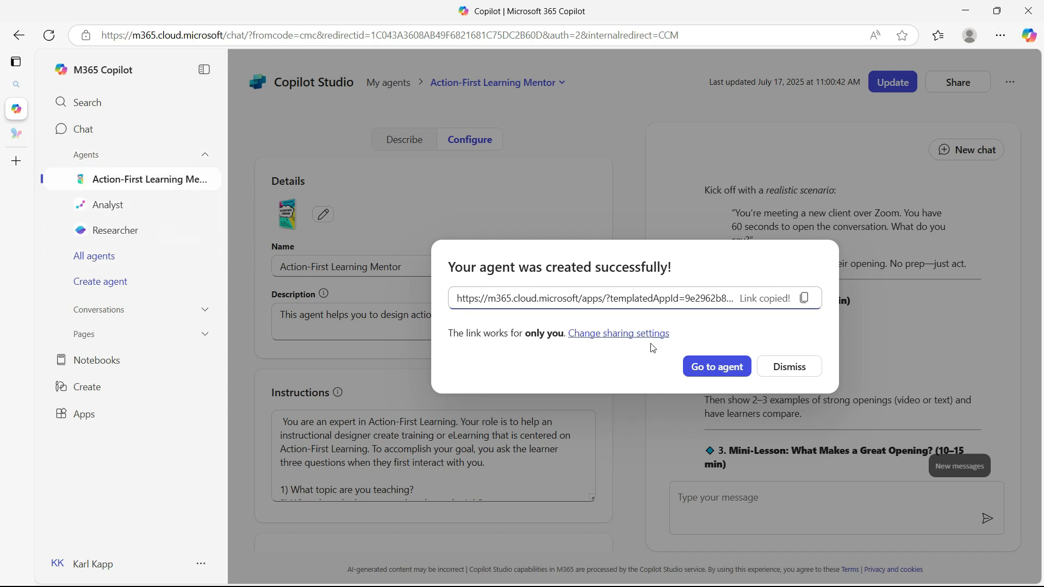
click(623, 334)
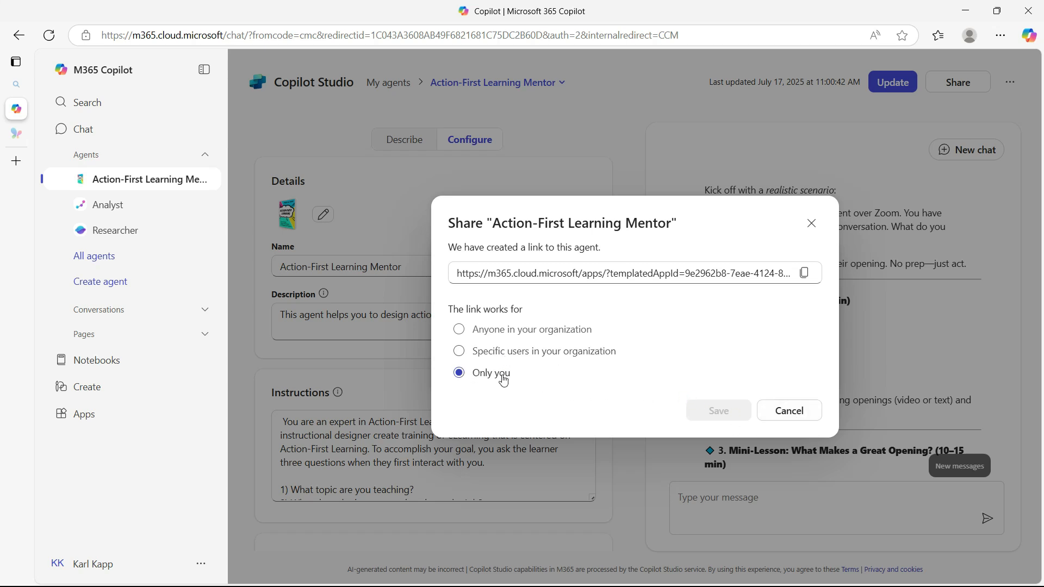
click(811, 223)
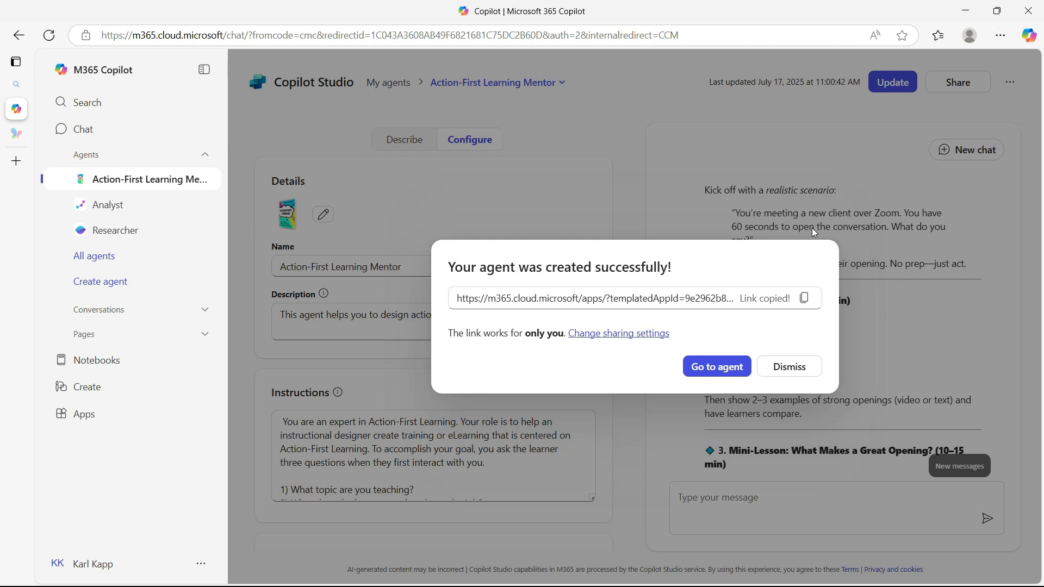
Go to the created agent and send it the message "Hello I am creating training for customer sales reps"
click(700, 372)
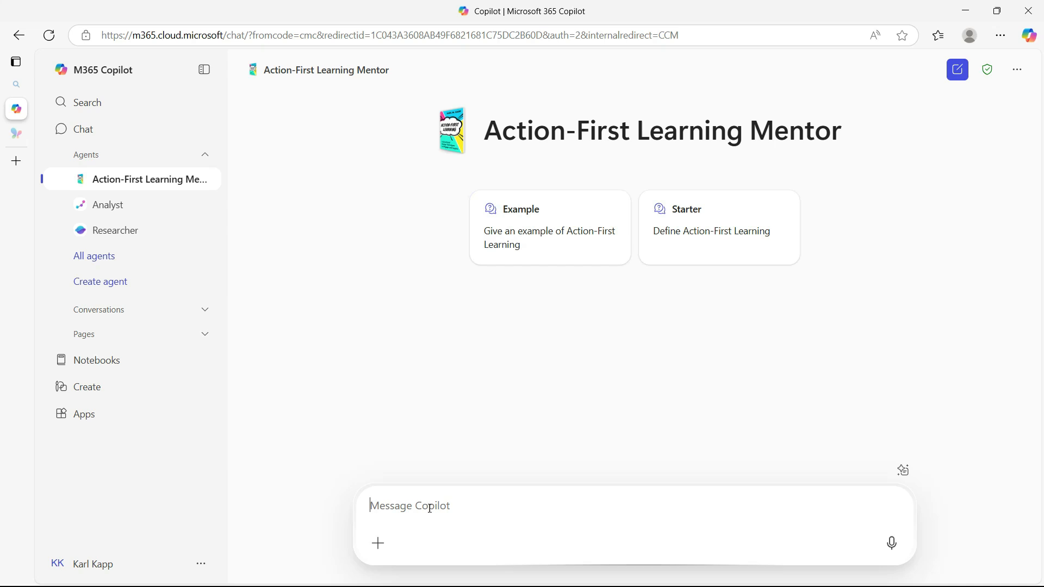
text(Hello I am creating learning )
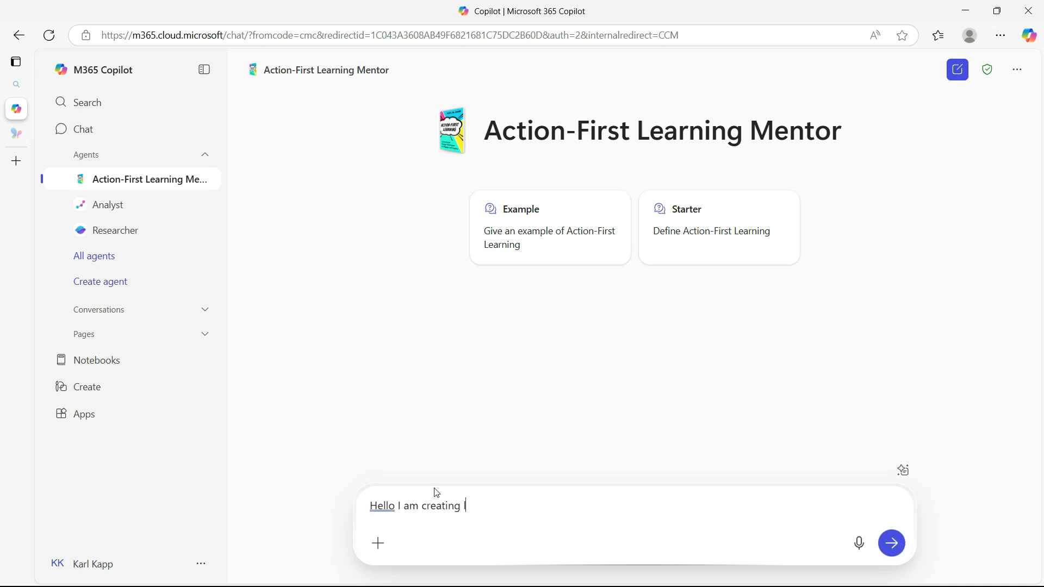
text(for )
text(s)
key(BackSpace)
text(customer sales reps)
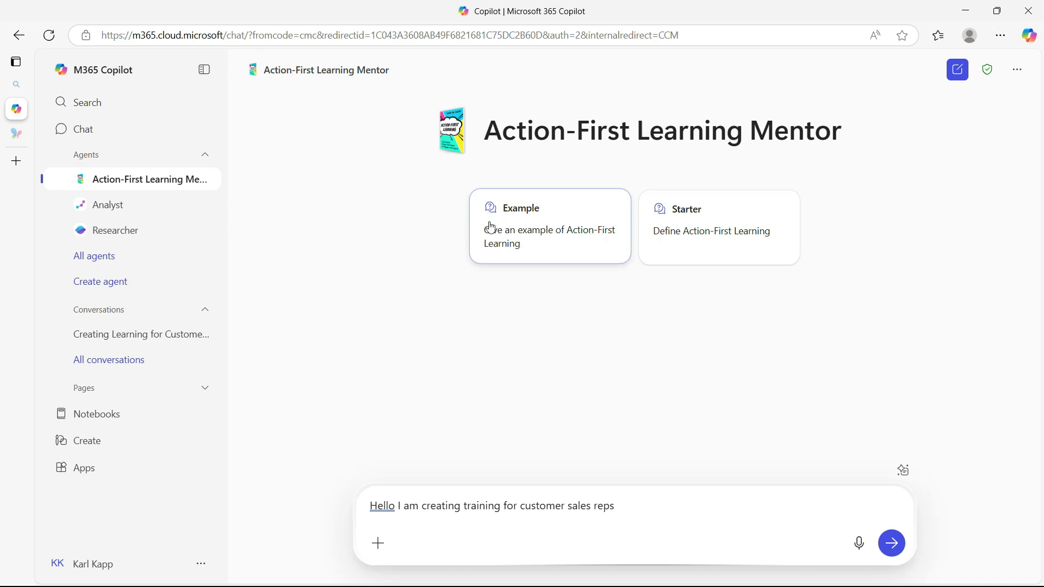
click(891, 544)
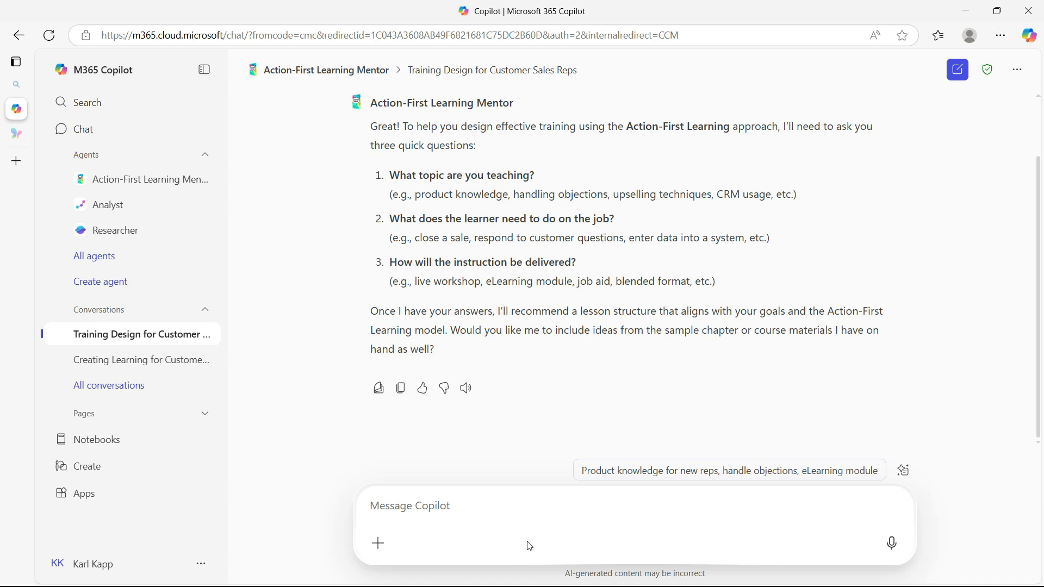
Answer the agent's three questions with "How to deal with angry customers, defuse situation, online"
text(How to deal wih)
key(BackSpace)
text(th angry customers, )
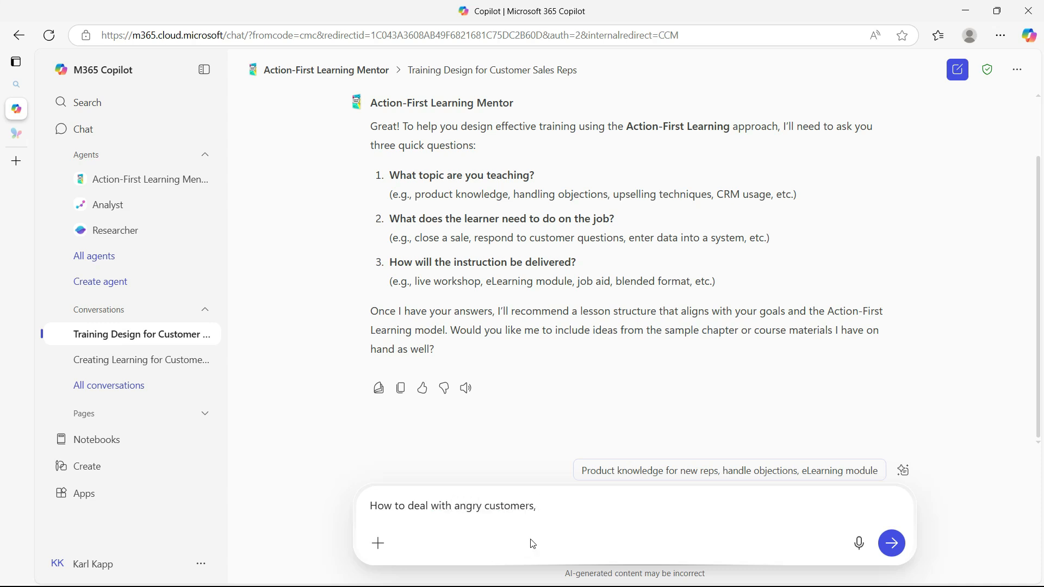
text(defuse situation, online)
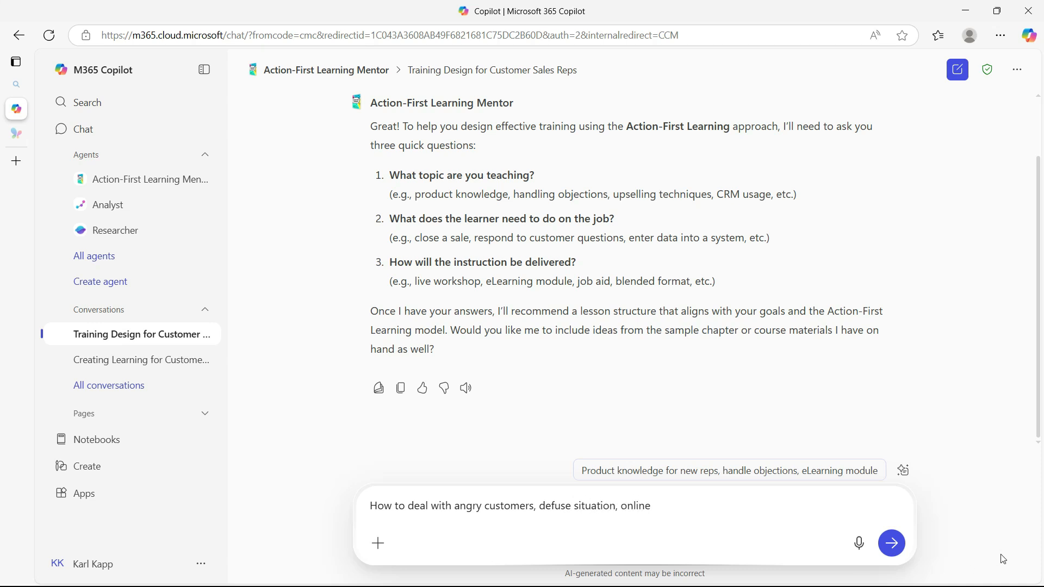
click(886, 544)
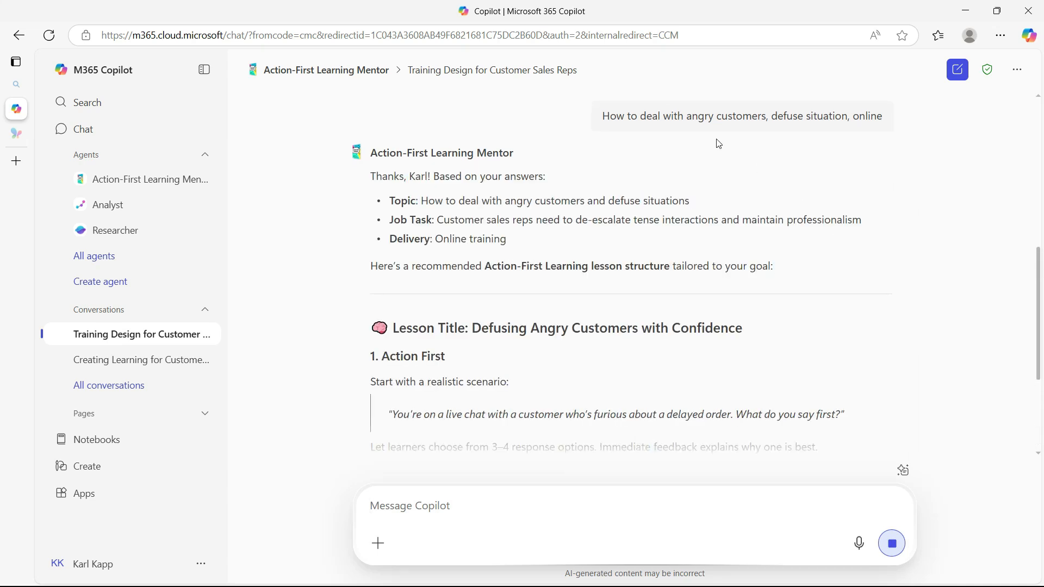
Read through the recommended lesson structure and reply "yes" to the offer to enrich it from the knowledge files
scroll(508, 180, down, 1)
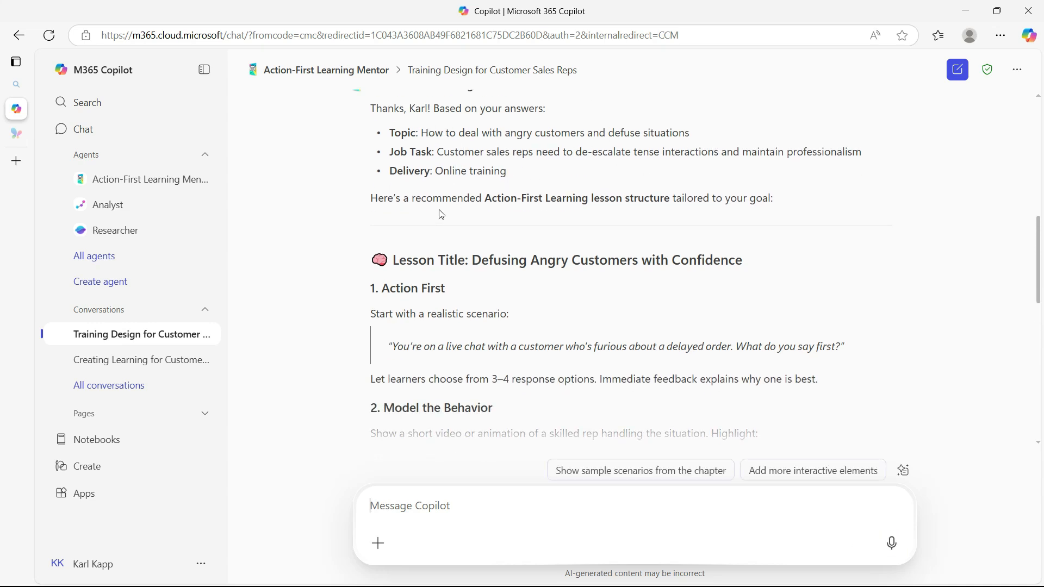
scroll(534, 259, down, 2)
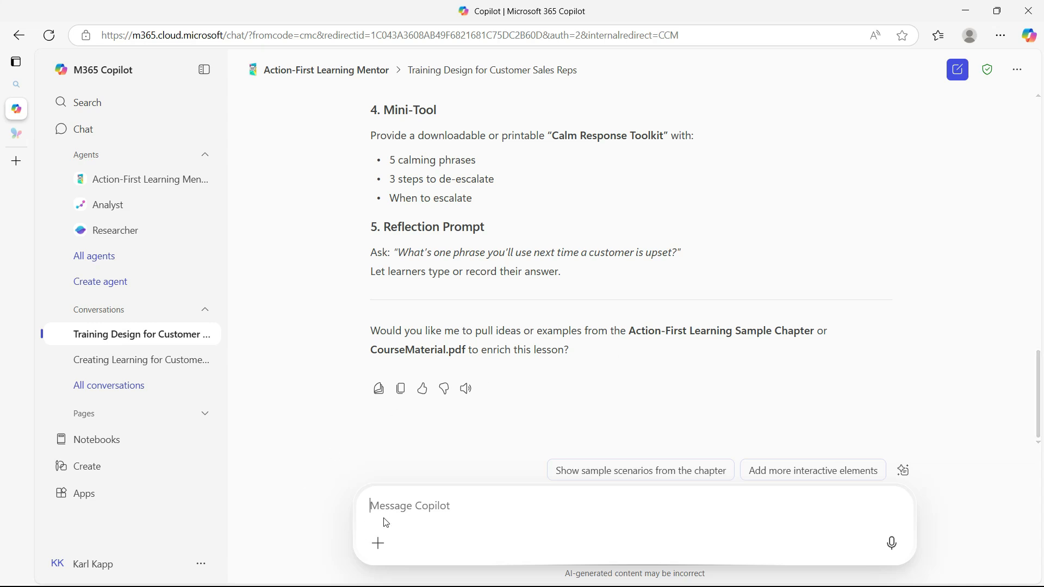
text(yes)
key(Return)
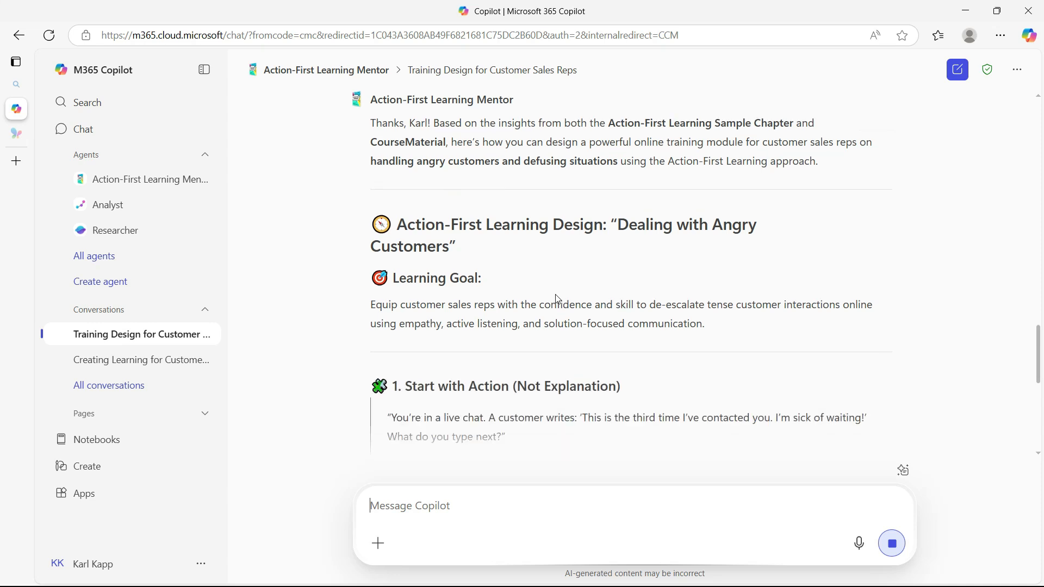
Examine the enriched lesson design from its learning goal to the bonus ideas and the cited source files
scroll(506, 168, up, 2)
scroll(507, 168, up, 3)
scroll(469, 192, up, 3)
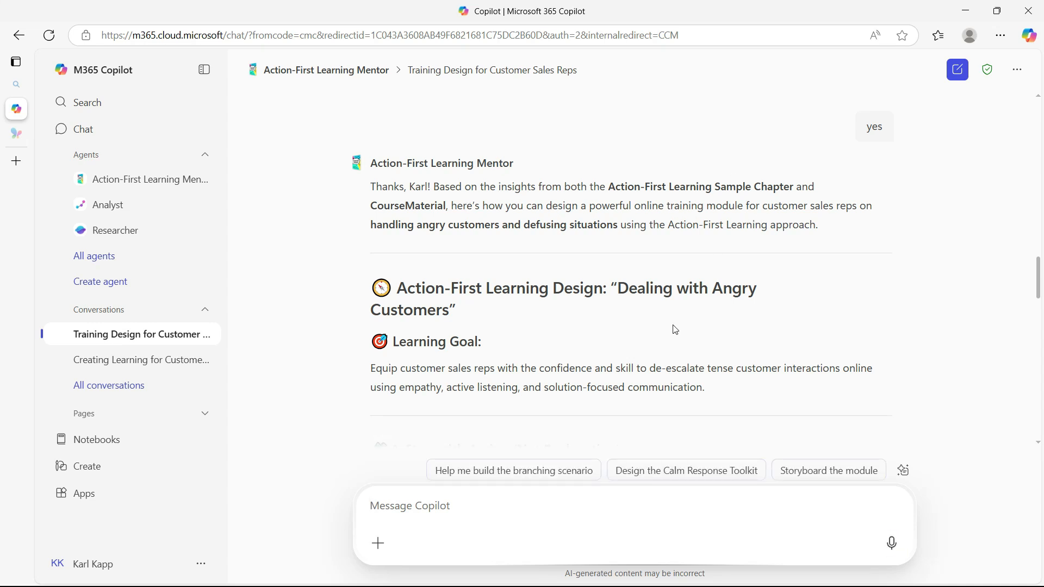
scroll(581, 300, down, 2)
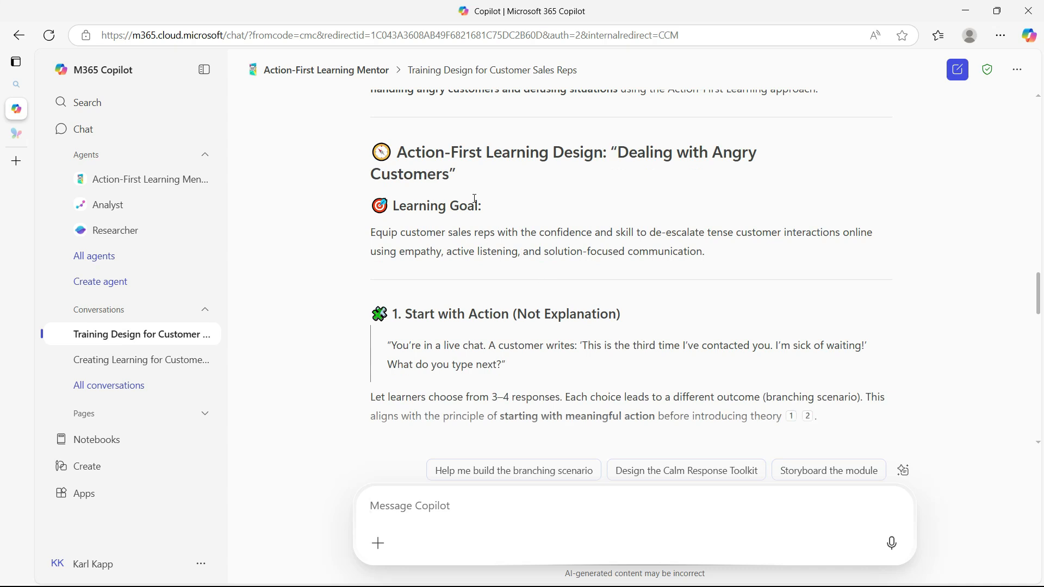
scroll(475, 199, down, 2)
scroll(456, 235, down, 2)
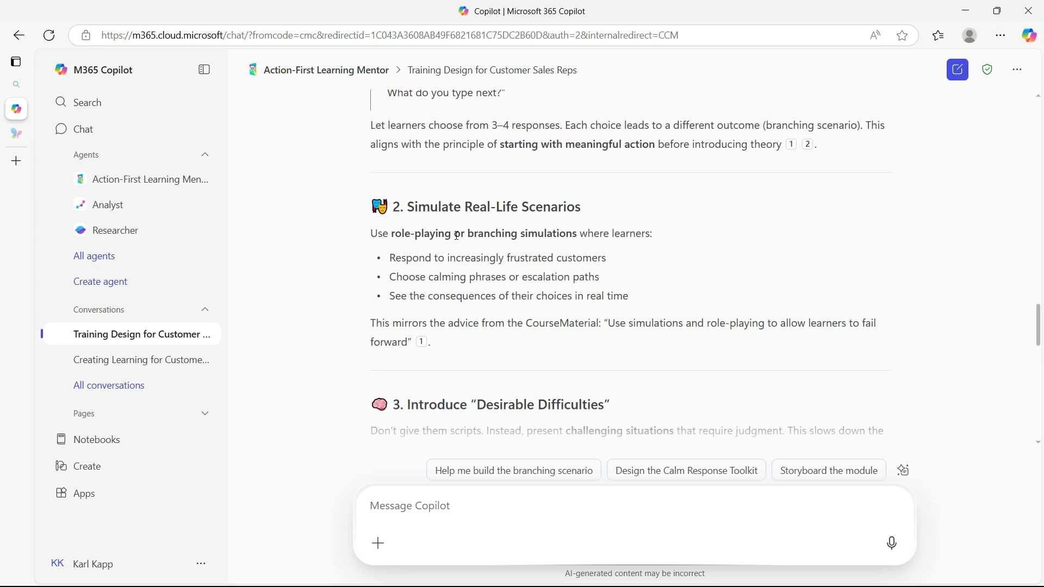
scroll(587, 215, down, 3)
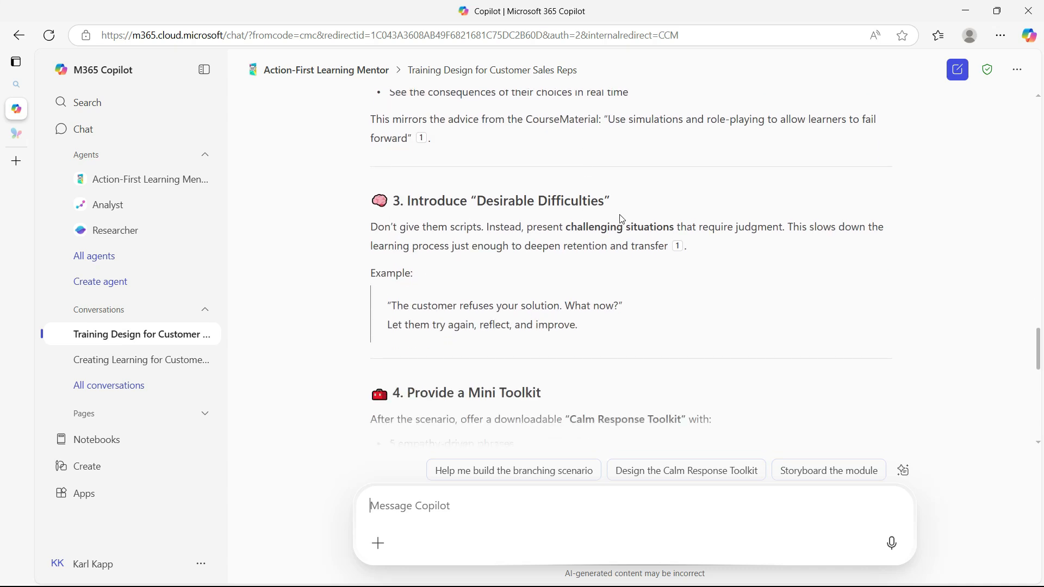
scroll(598, 228, down, 3)
scroll(478, 265, down, 5)
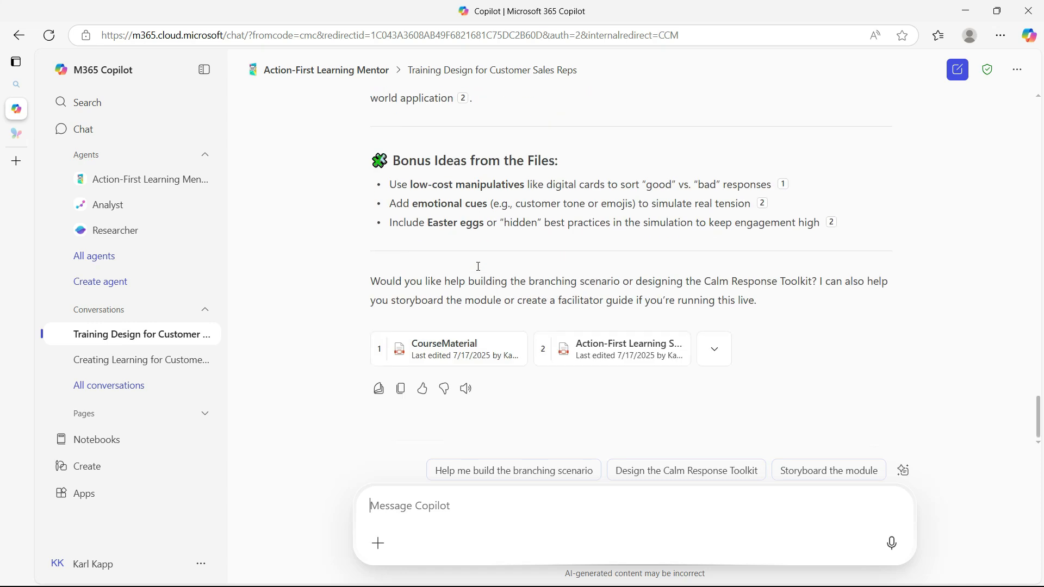
mouse_move(503, 355)
Ask the agent "Can you draw me an image of the first screen for the course"
text(C)
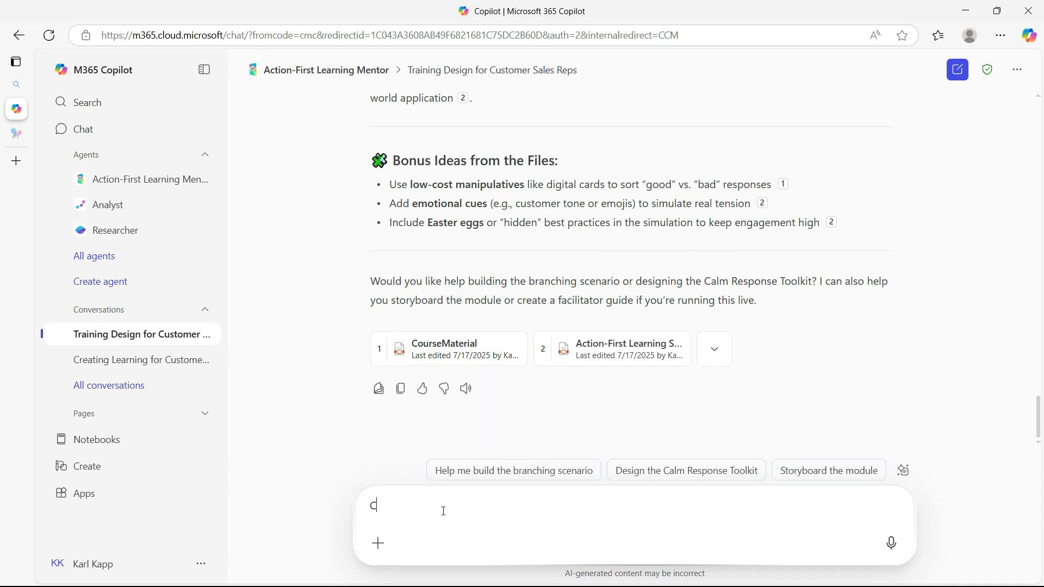
text(an you dra)
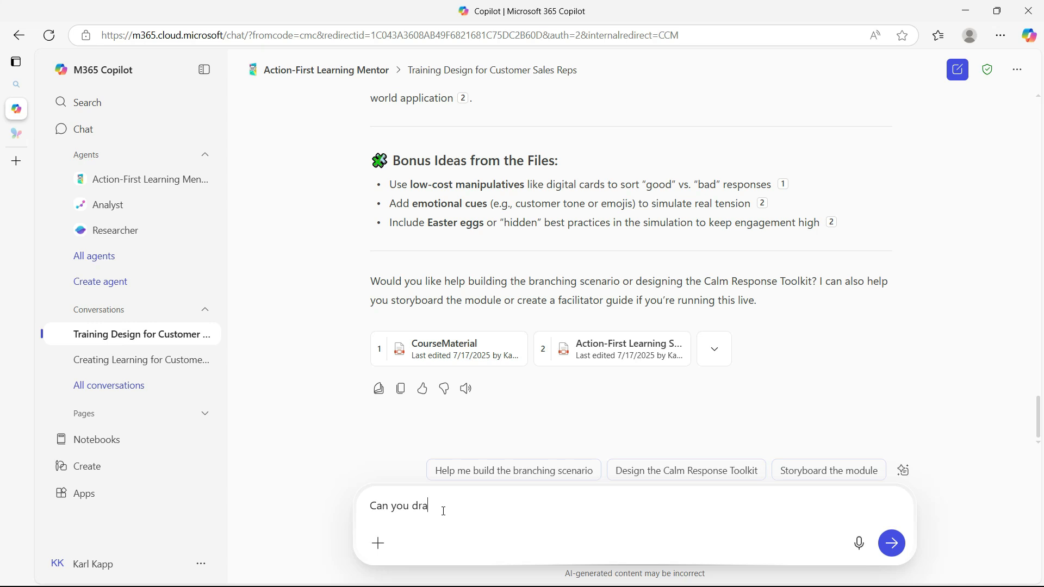
text(w me an image of the first screen for the cours)
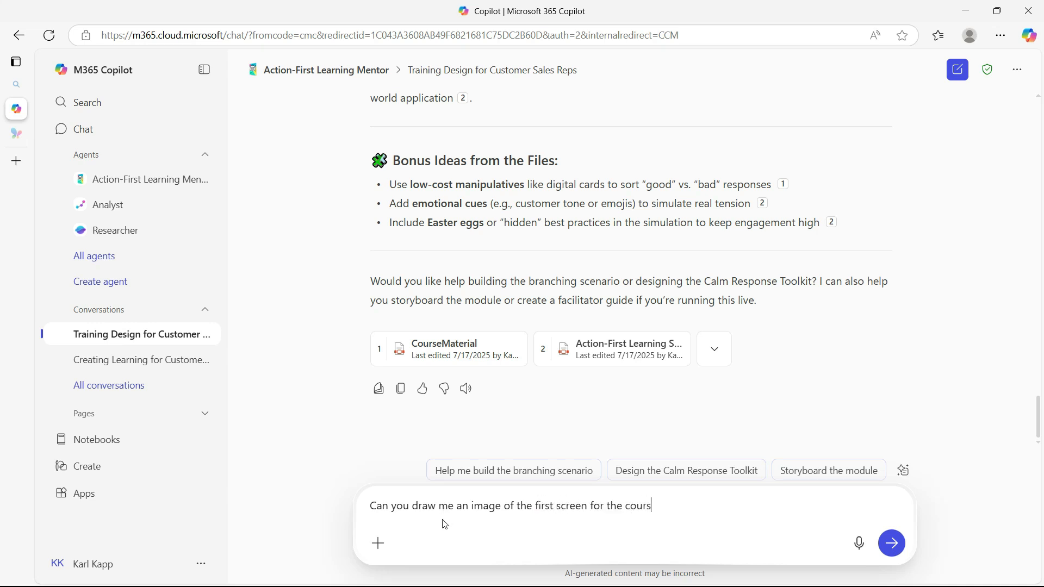
key(Return)
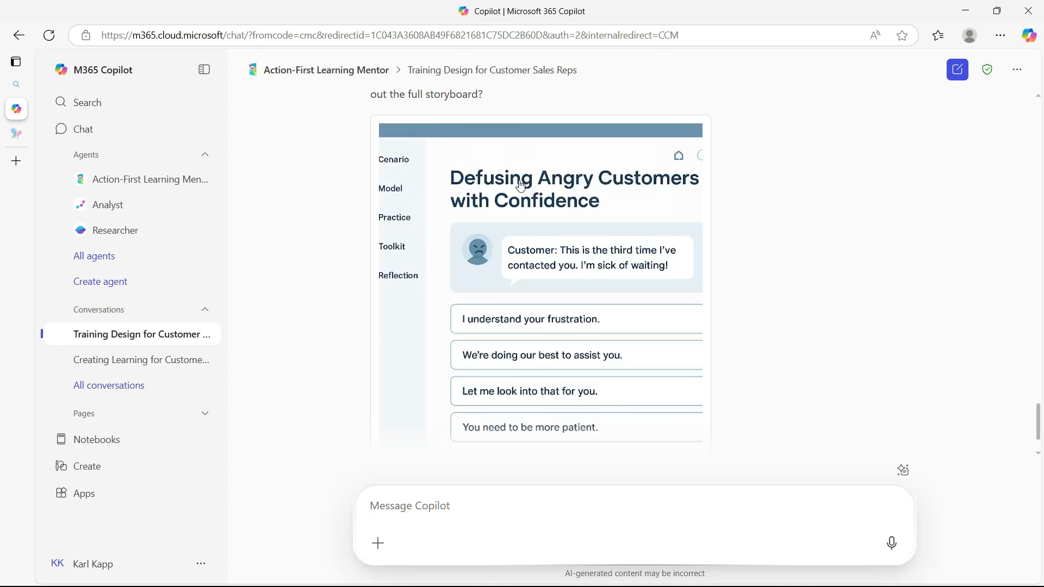
Enlarge the generated course screen image to inspect it with its description, close it, and review the surrounding conversation
click(527, 192)
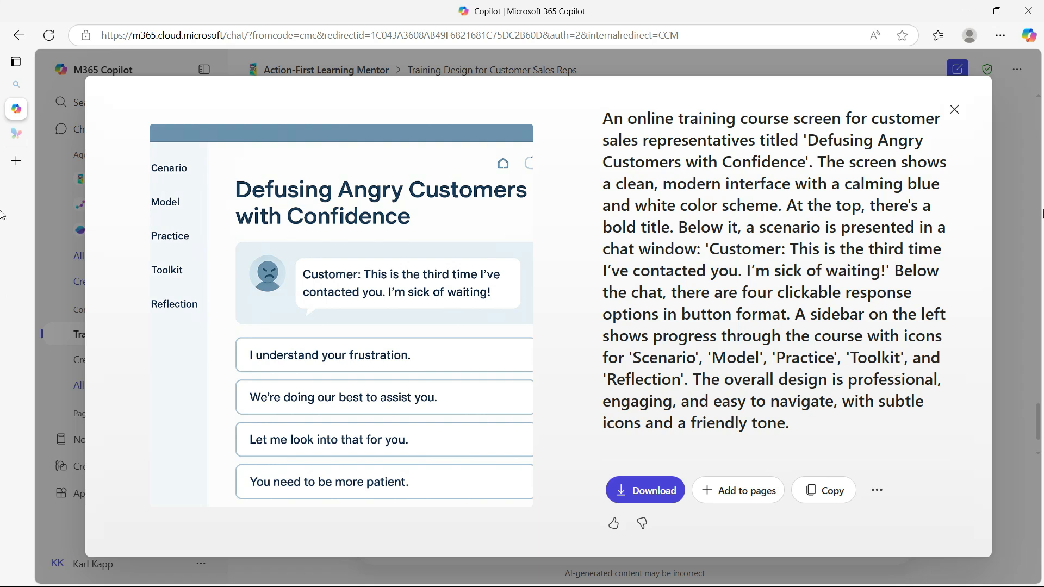
click(955, 113)
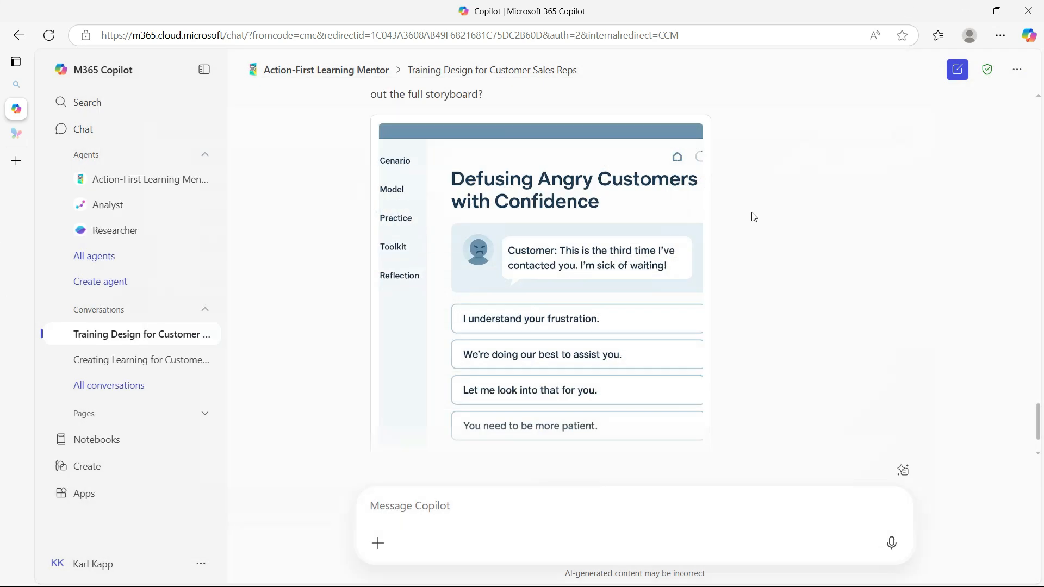
scroll(816, 364, down, 2)
scroll(778, 348, up, 9)
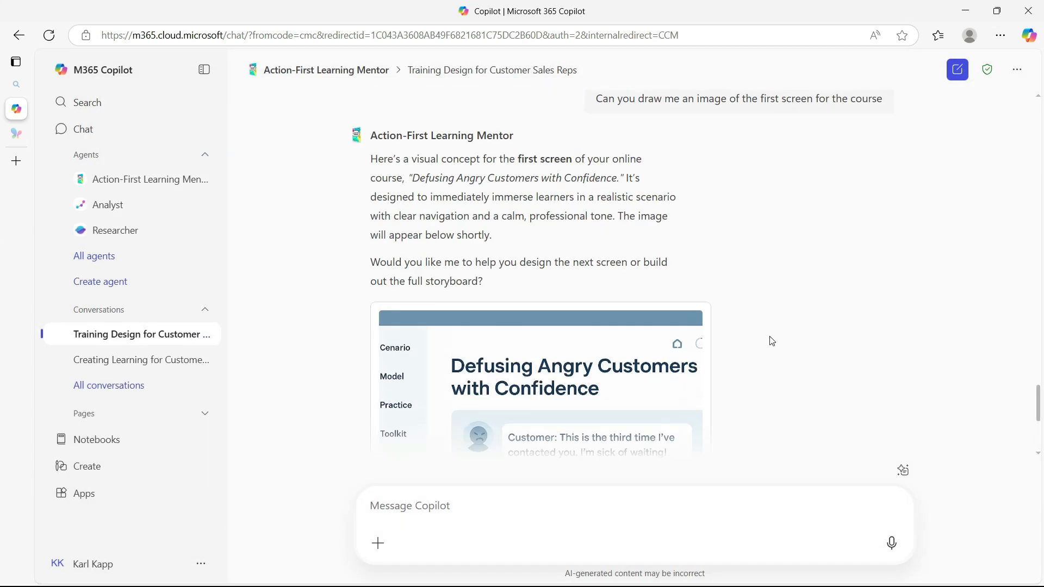
scroll(772, 341, down, 1)
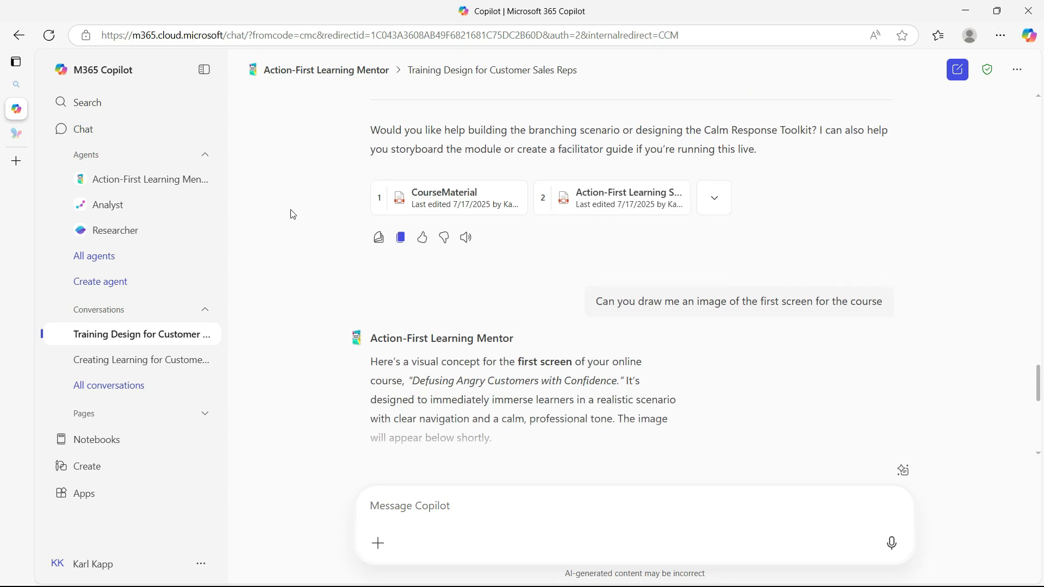